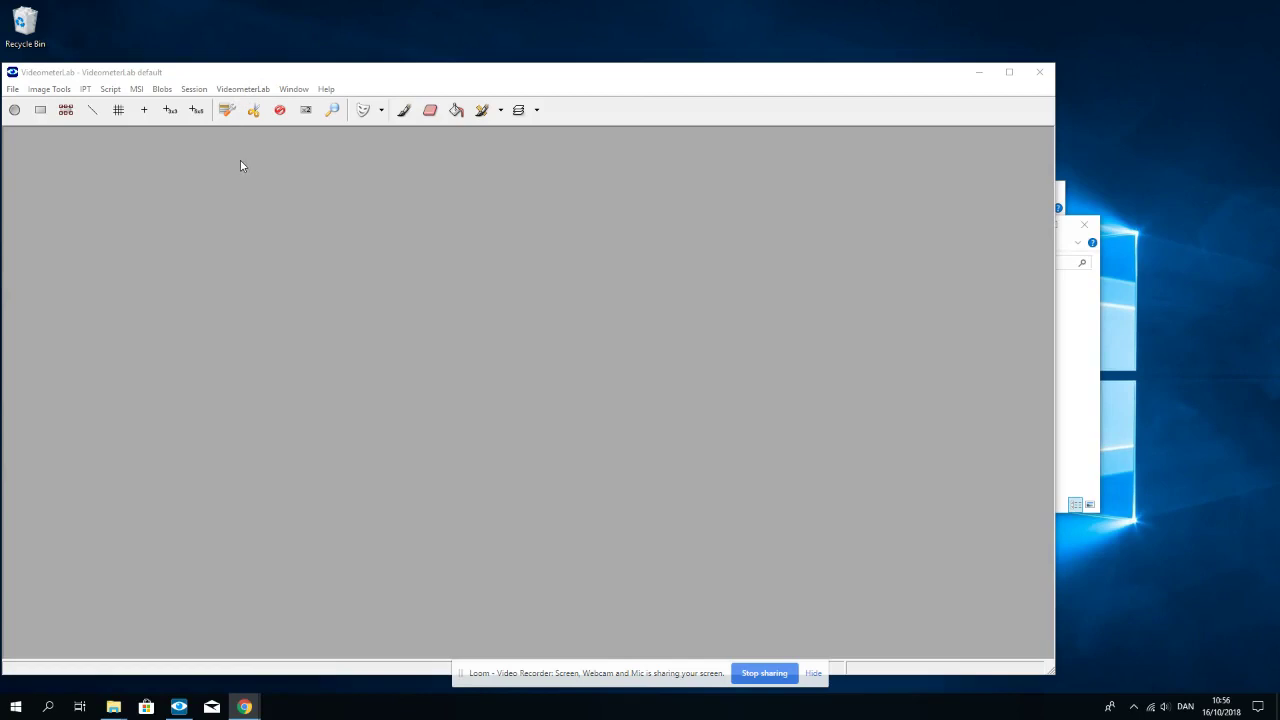
# Initialize the connected imaging device and dismiss the 'device initialized' confirmation
pyautogui.click(254, 89)
pyautogui.click(242, 104)
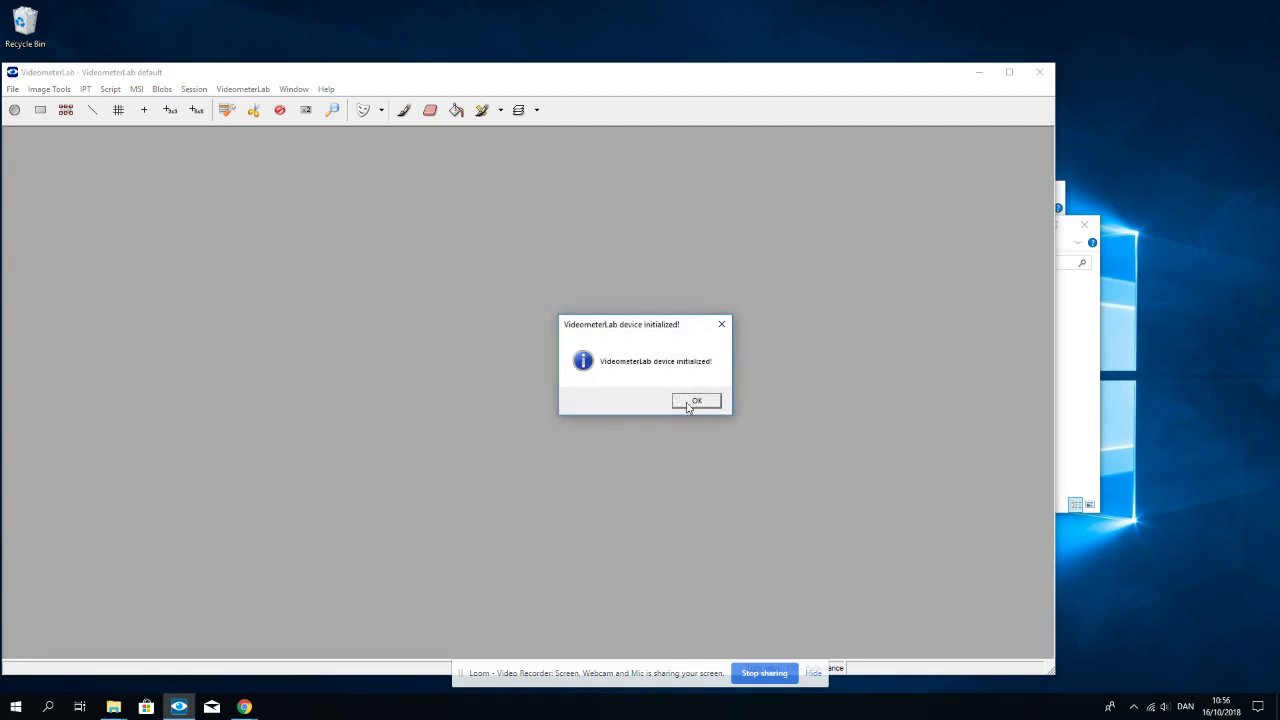
pyautogui.click(686, 403)
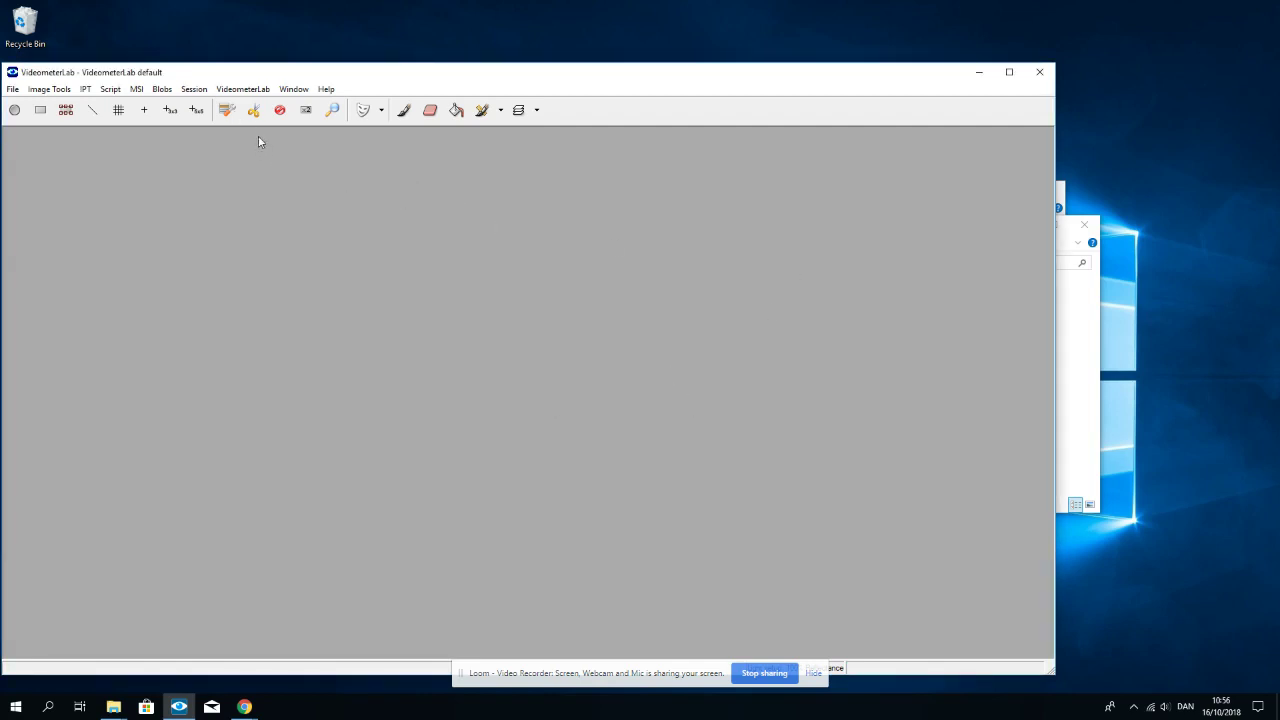
# Load and apply the 100% Reflectance light setup with 19 bands, UVA 365 to NIR 970
pyautogui.click(249, 92)
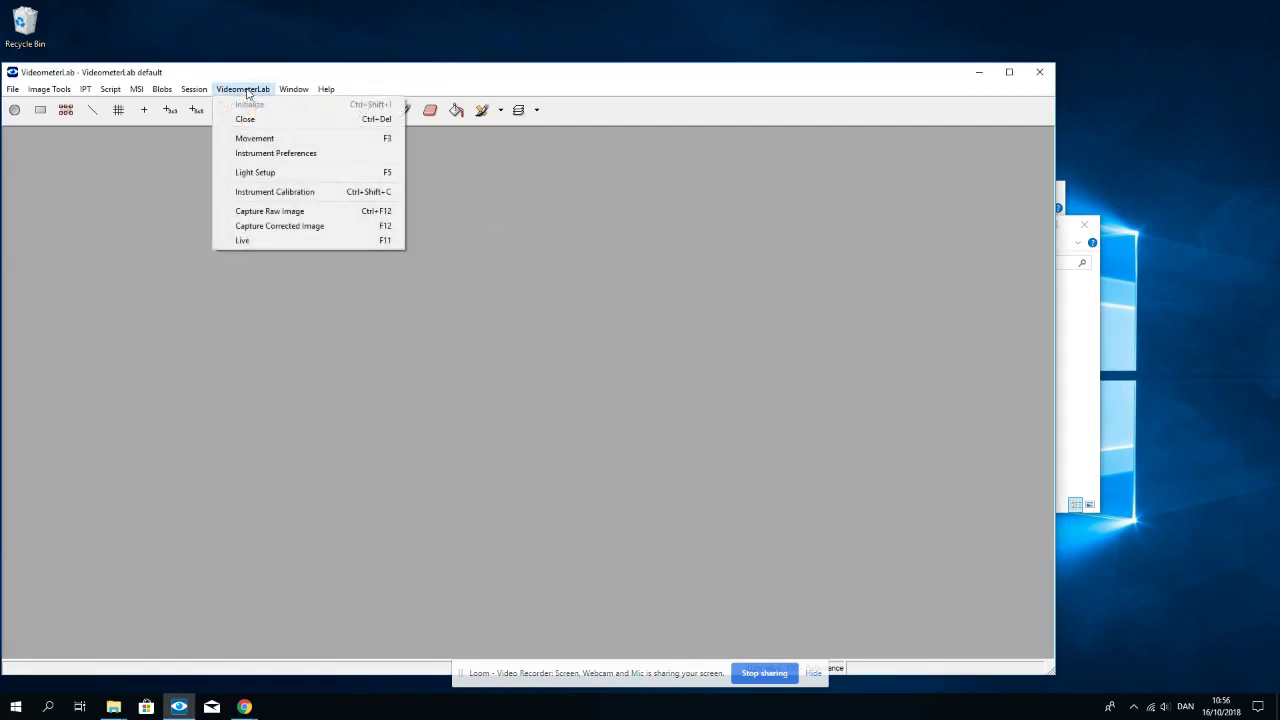
pyautogui.click(254, 173)
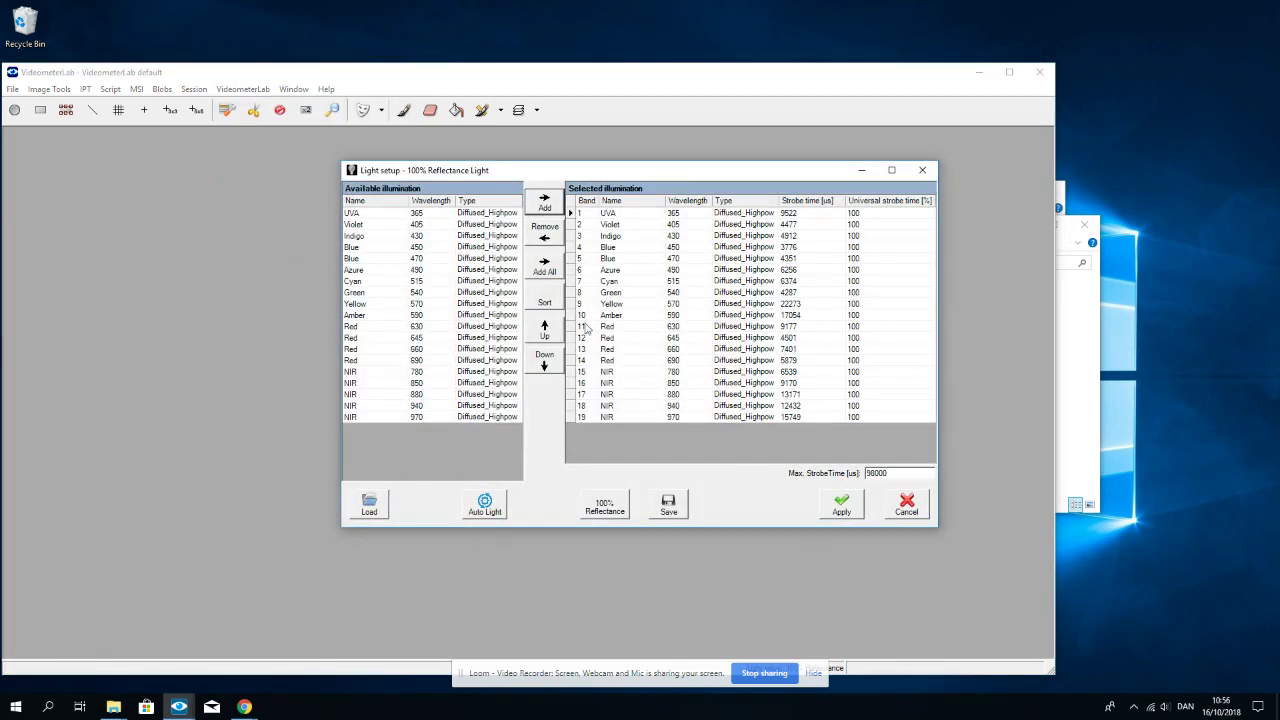
pyautogui.click(605, 506)
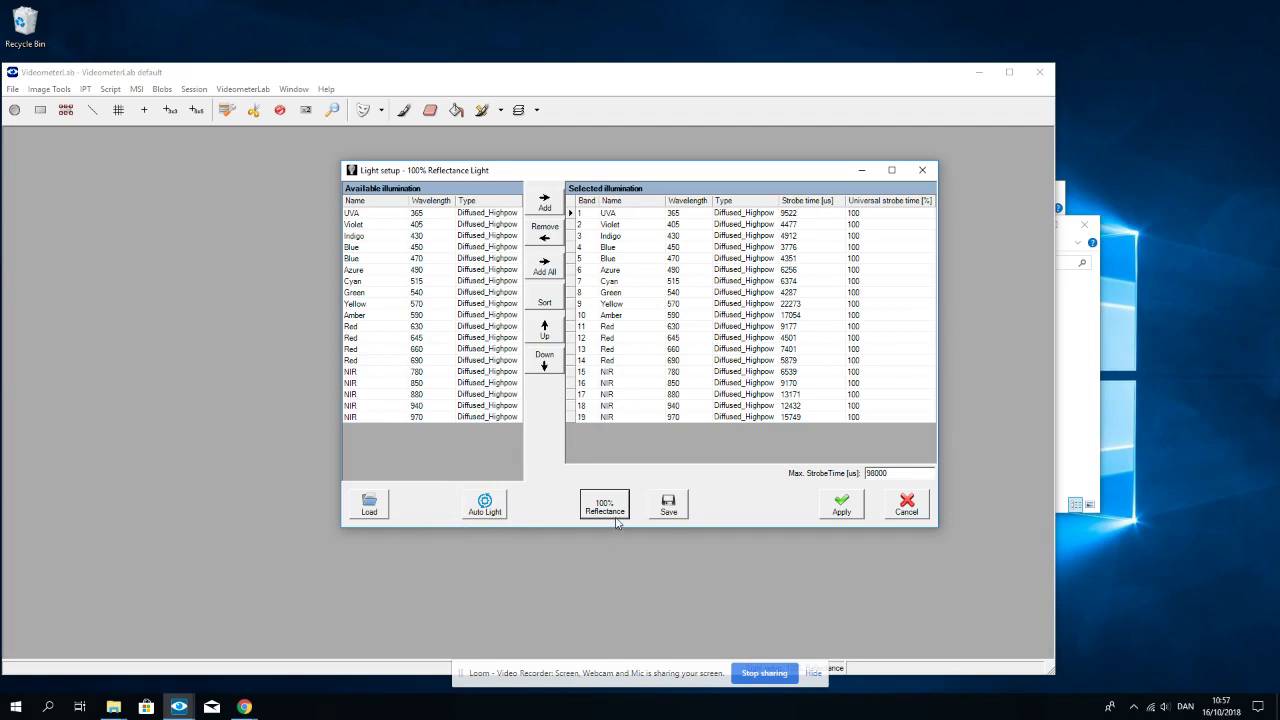
pyautogui.click(841, 509)
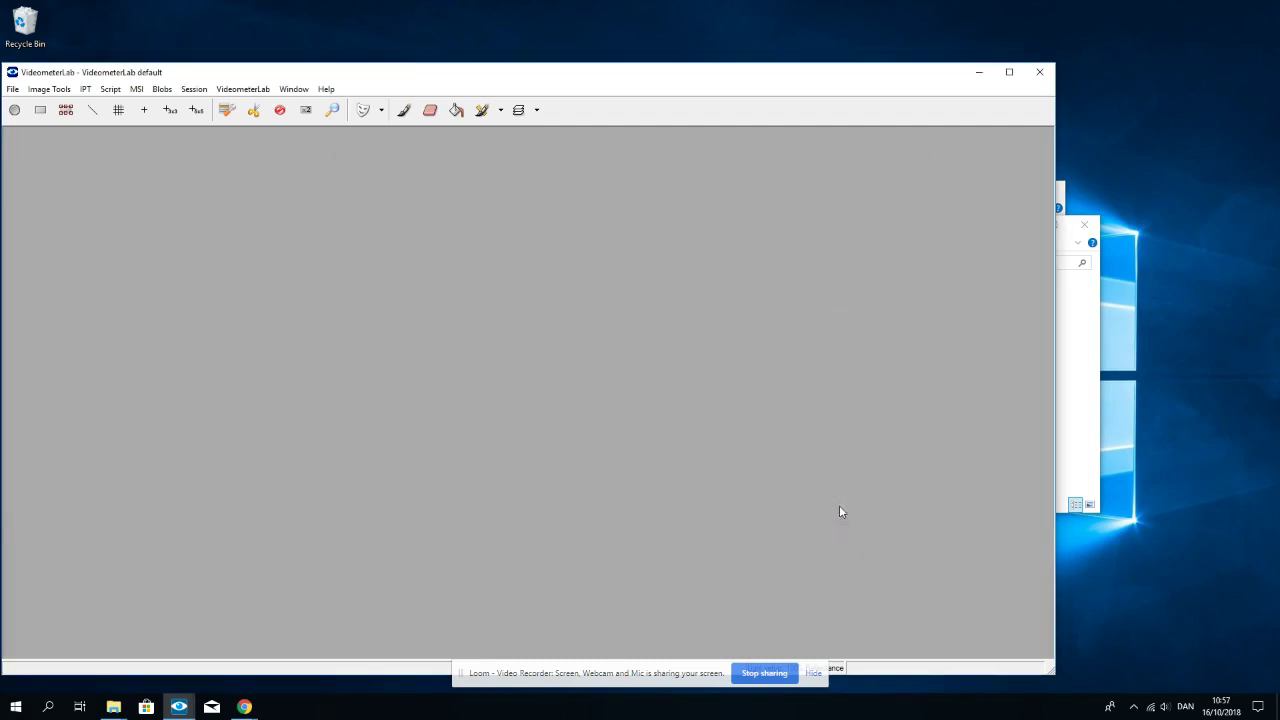
# Open the Live Capture window streaming the biscuit in its Petri dish
pyautogui.click(243, 89)
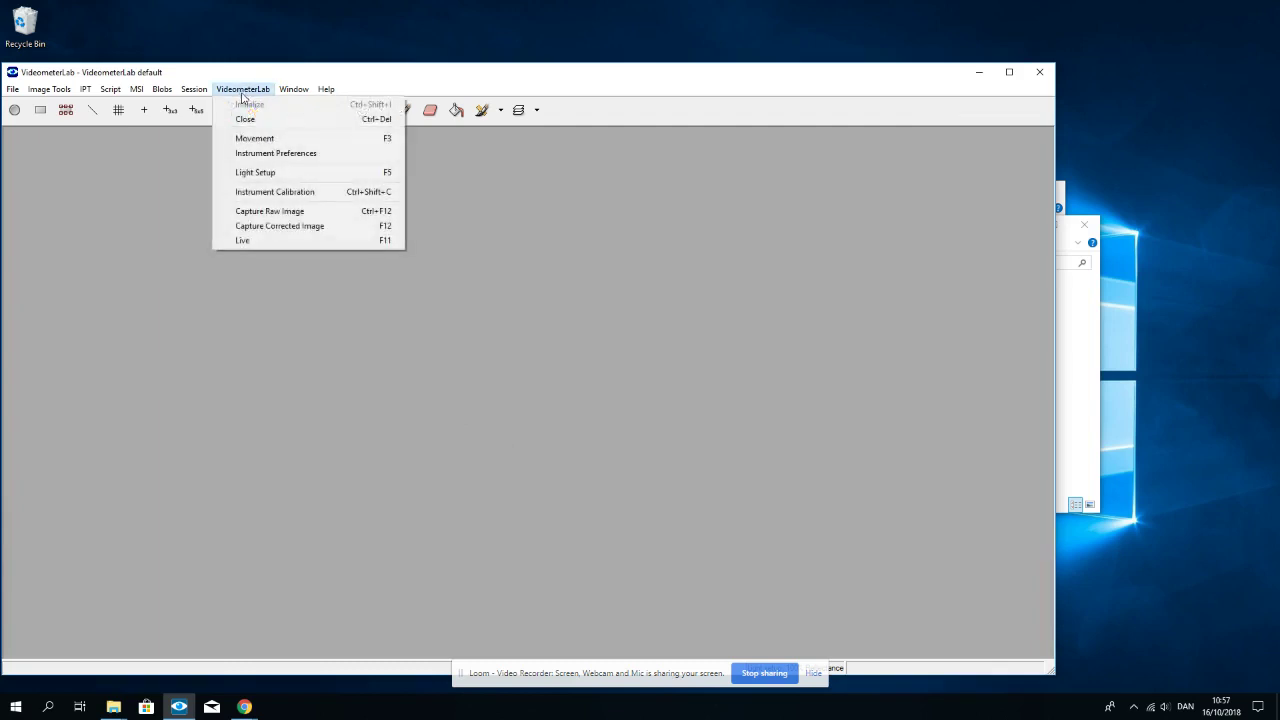
pyautogui.click(243, 241)
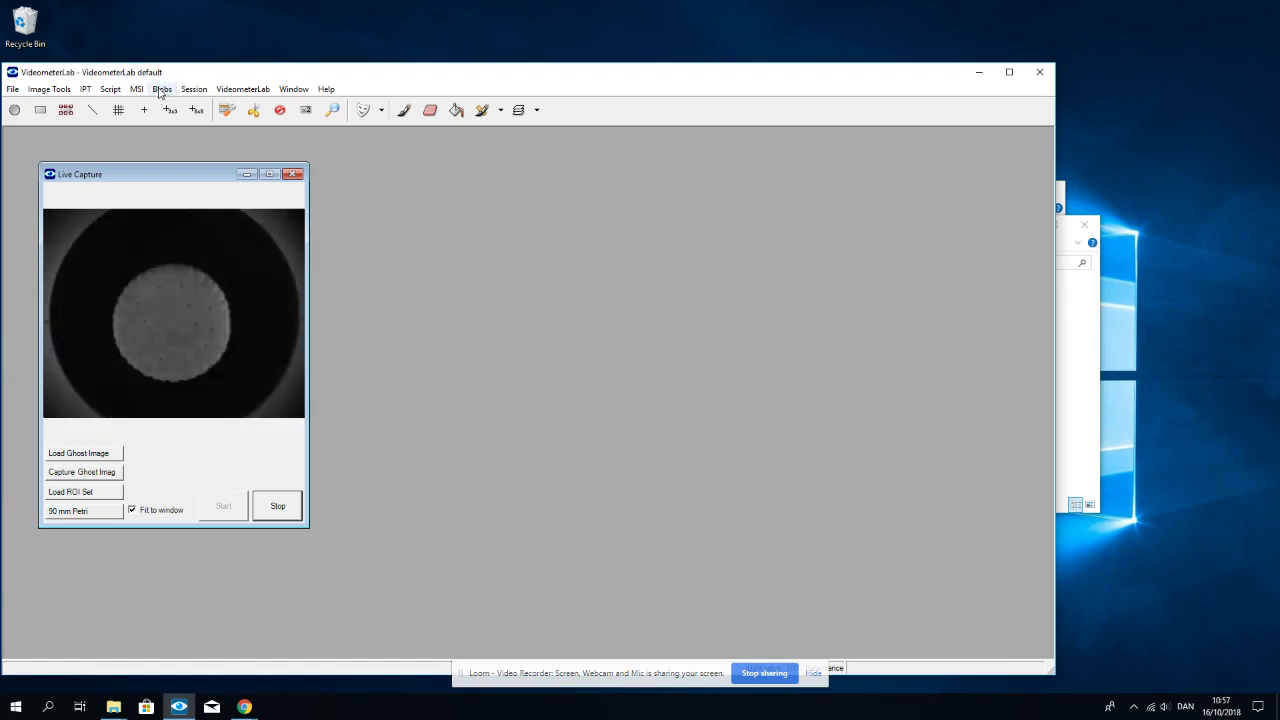
# Create a session named 'Biscuit drying' processing the entire image with No Algorithm
pyautogui.click(194, 89)
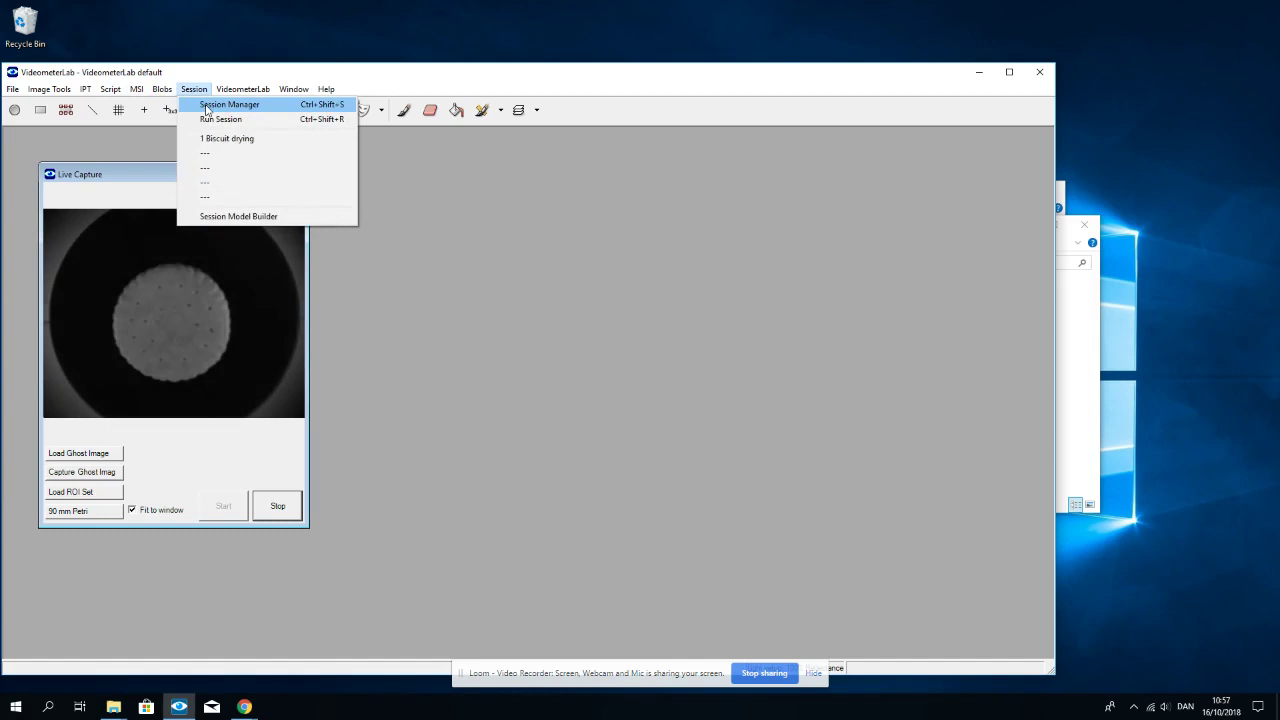
pyautogui.click(205, 104)
pyautogui.moveTo(443, 139); pyautogui.dragTo(519, 153)
pyautogui.press('BackSpace')
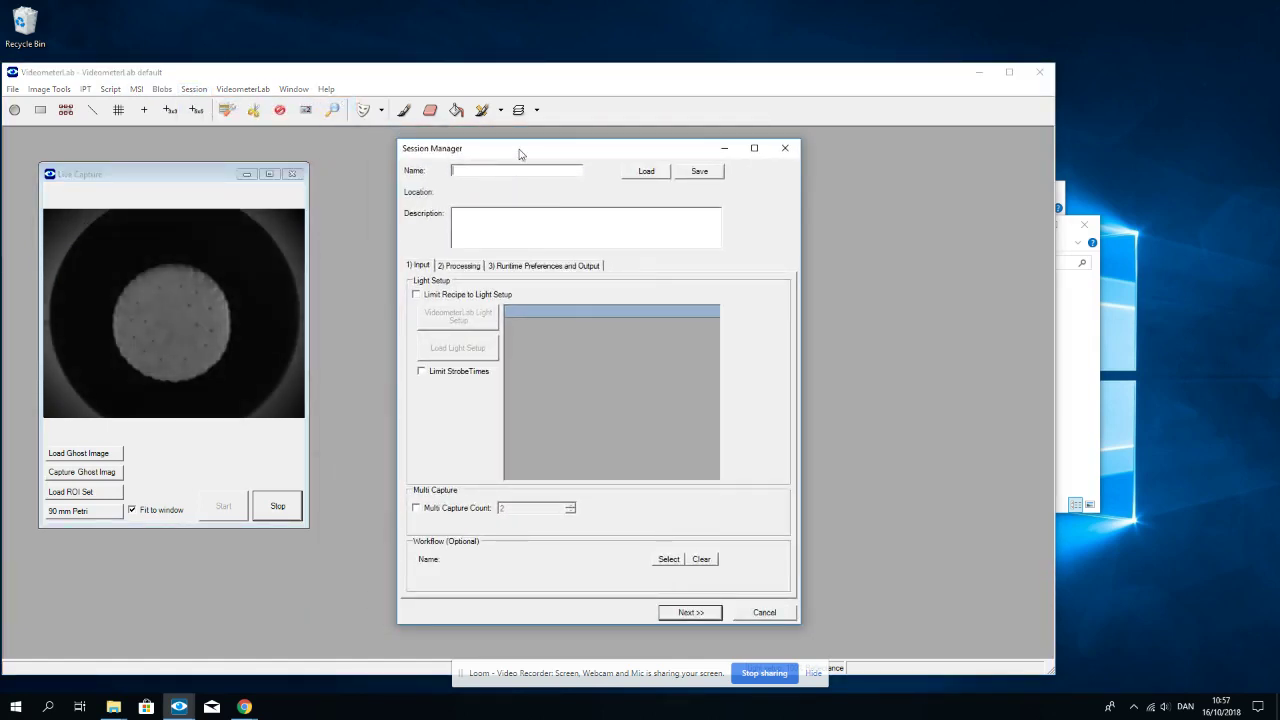
pyautogui.write('Biscuit dr')
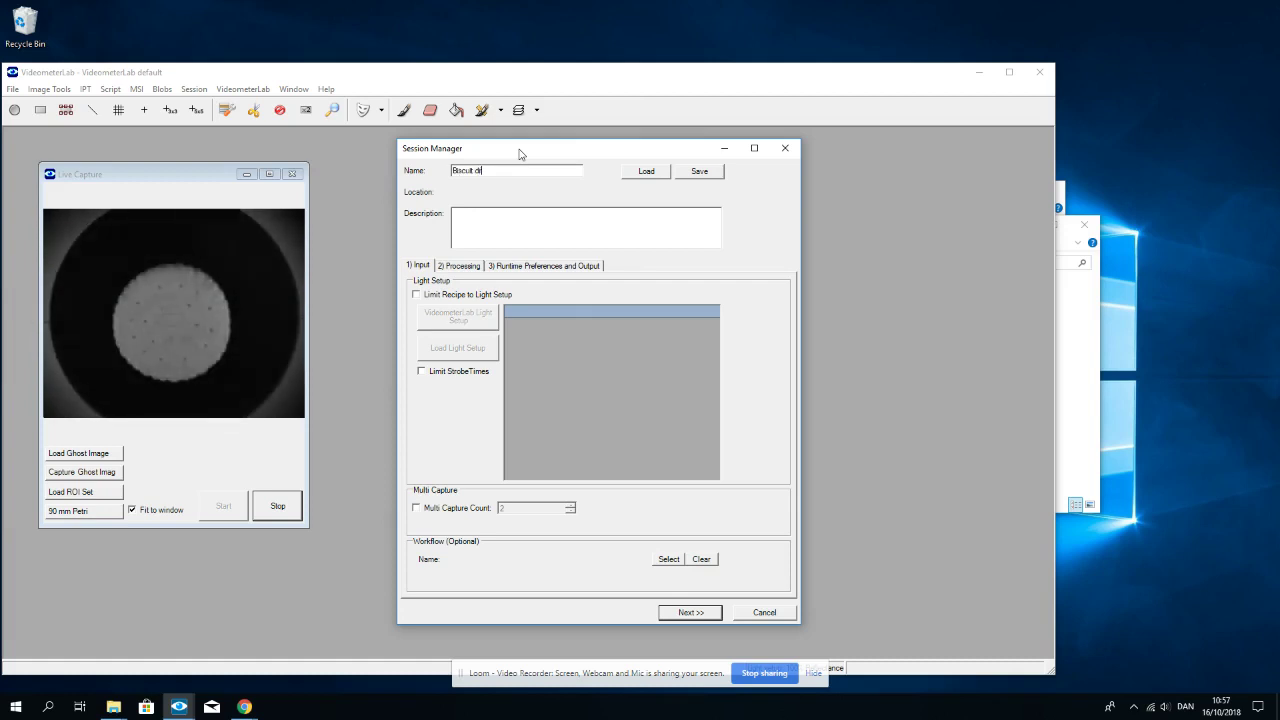
pyautogui.write('ying')
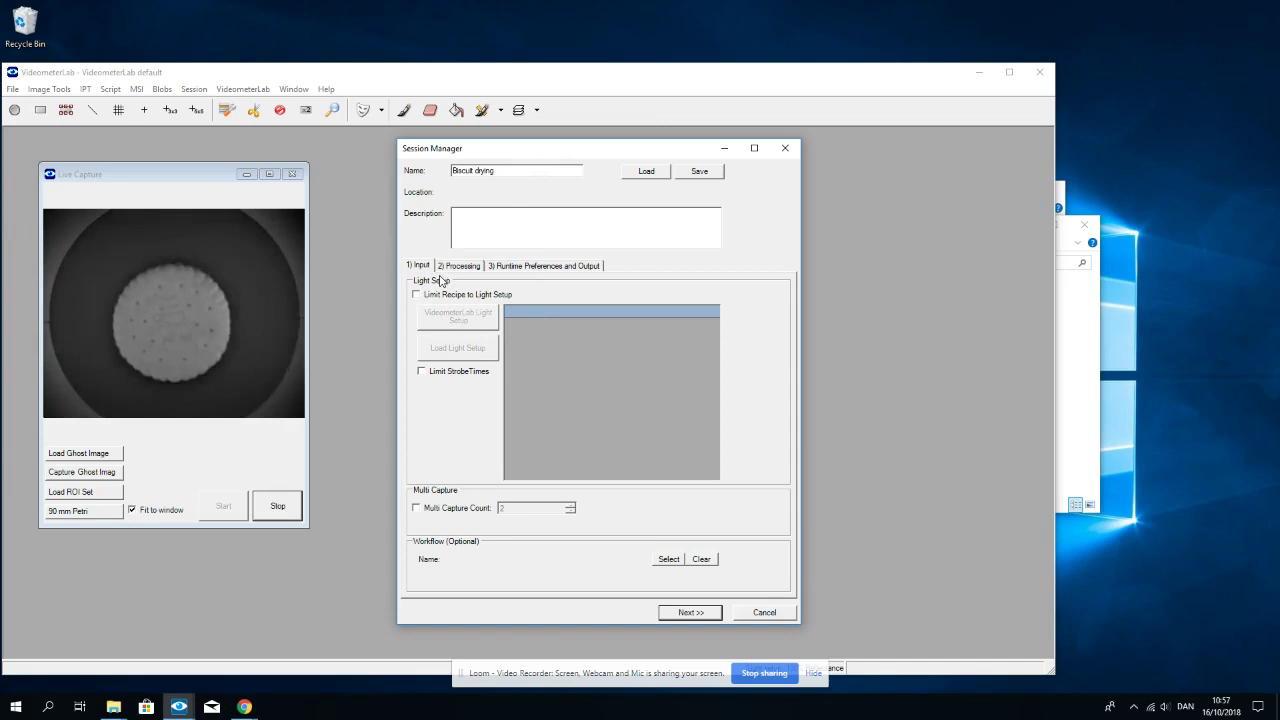
pyautogui.click(460, 267)
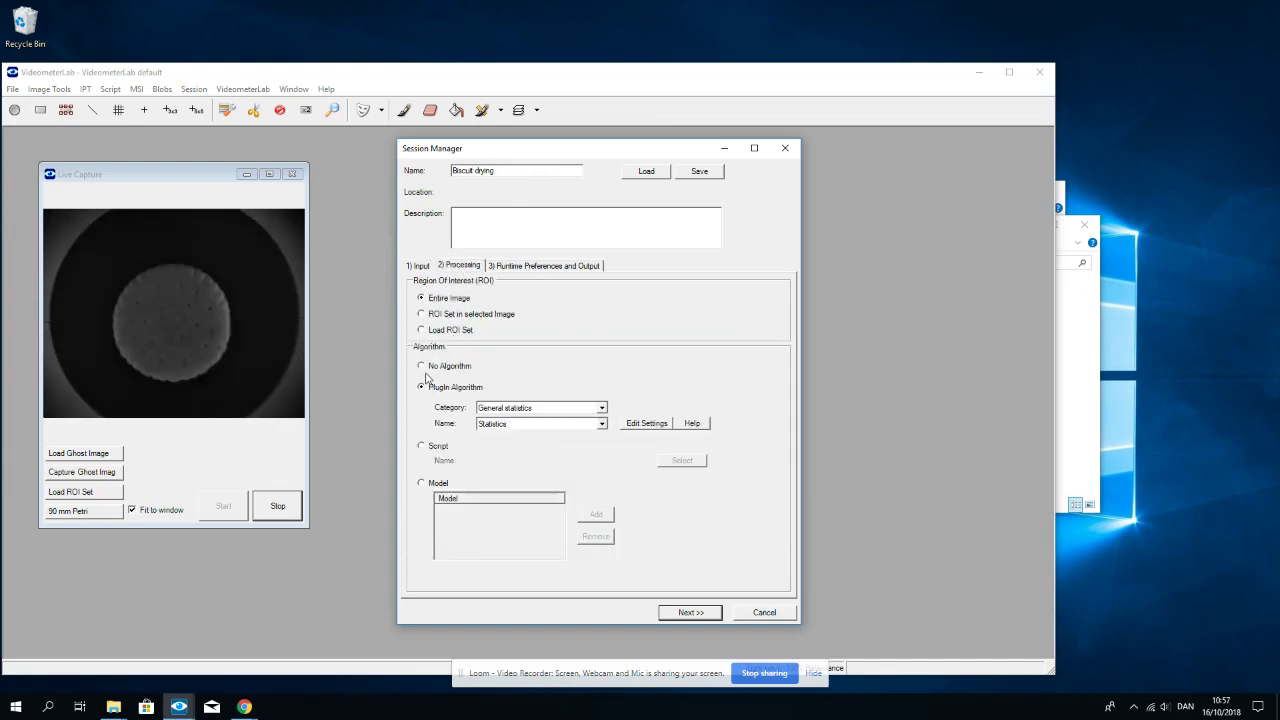
pyautogui.click(423, 367)
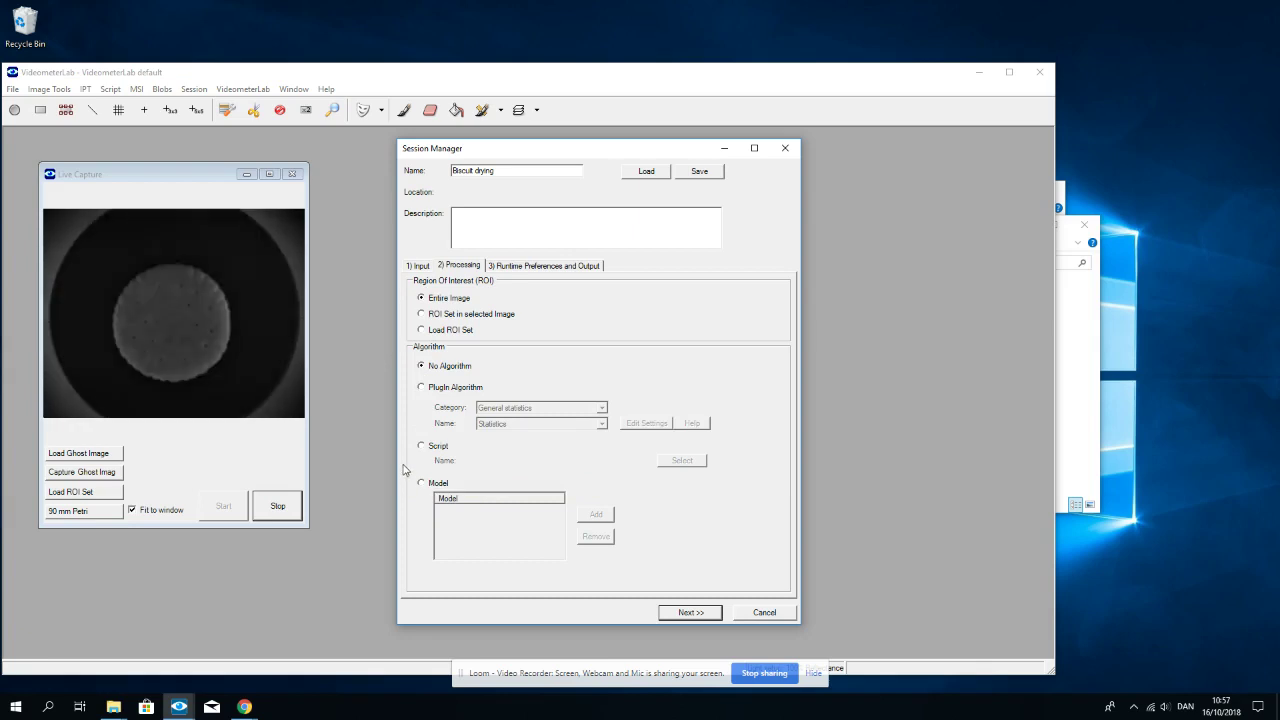
# Set the image source to timed capture with a 300000 ms delay
pyautogui.click(537, 267)
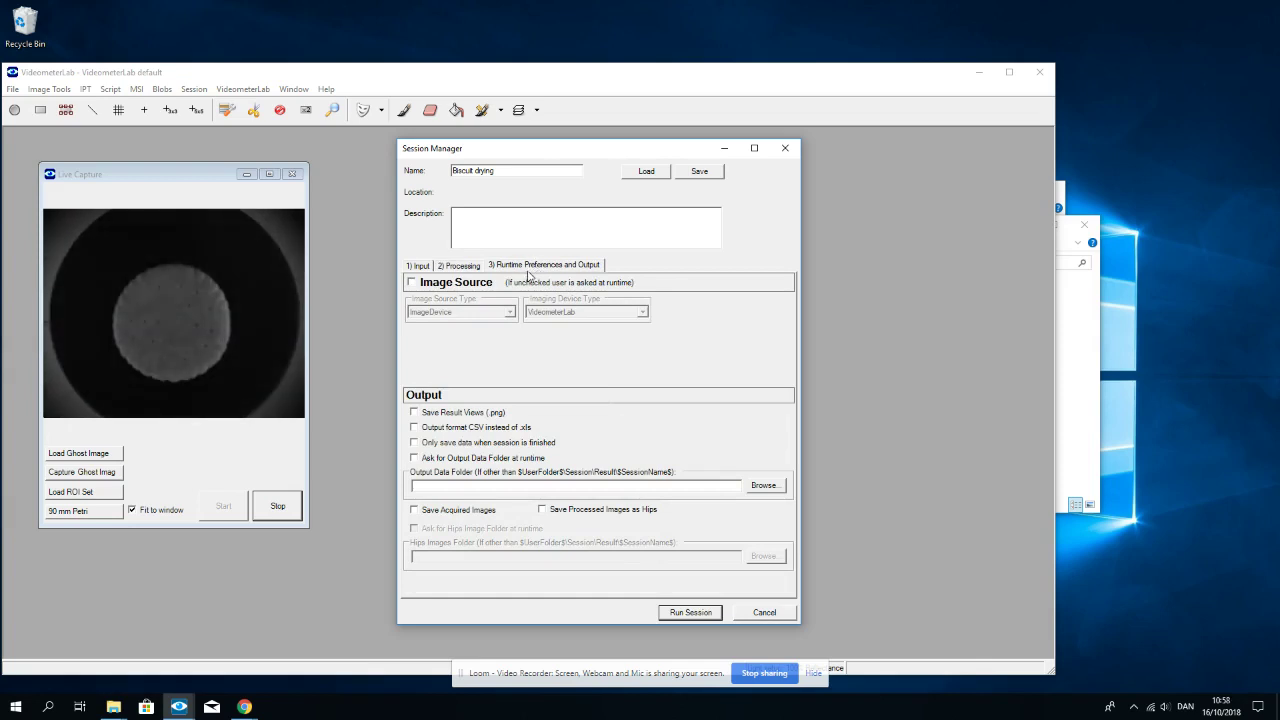
pyautogui.click(411, 284)
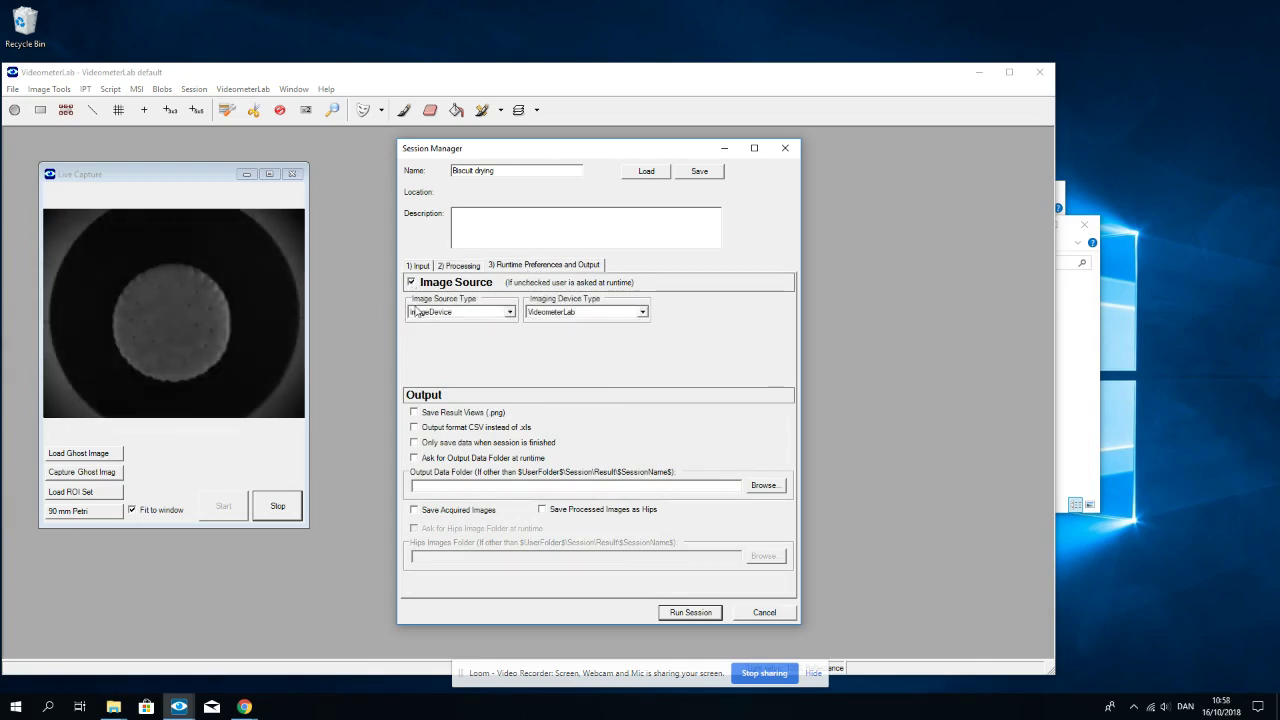
pyautogui.click(510, 313)
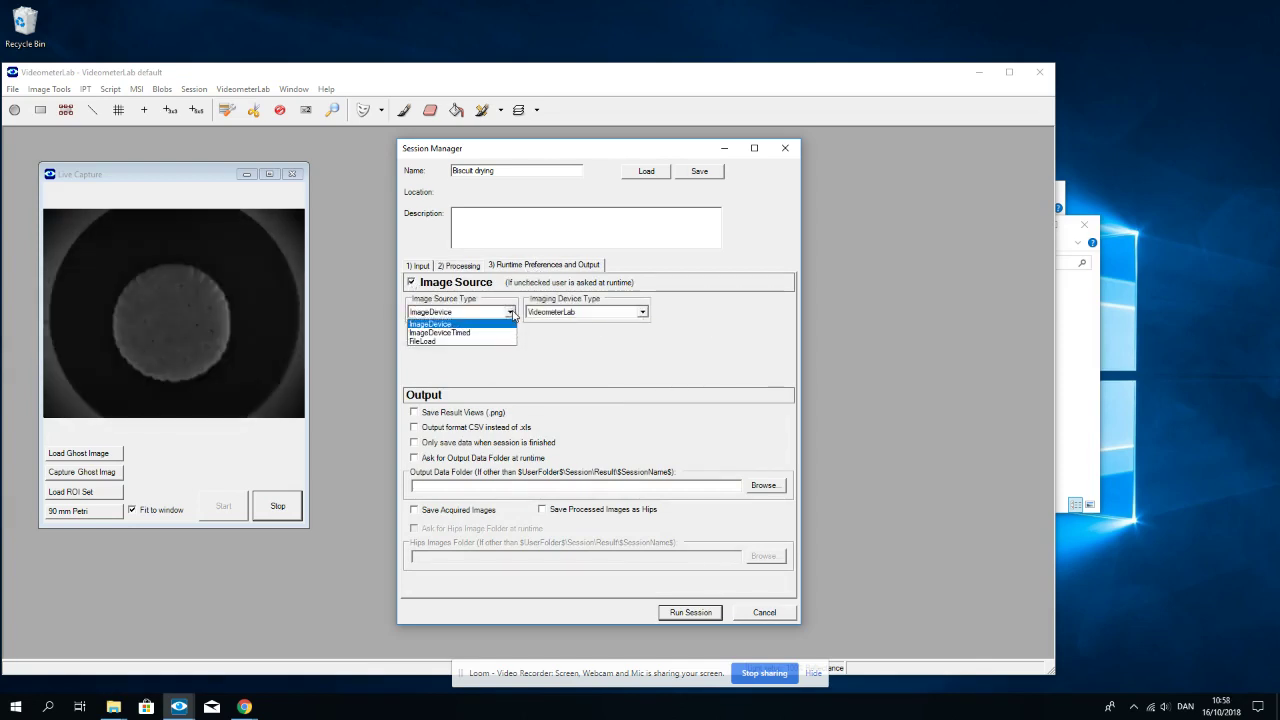
pyautogui.click(493, 334)
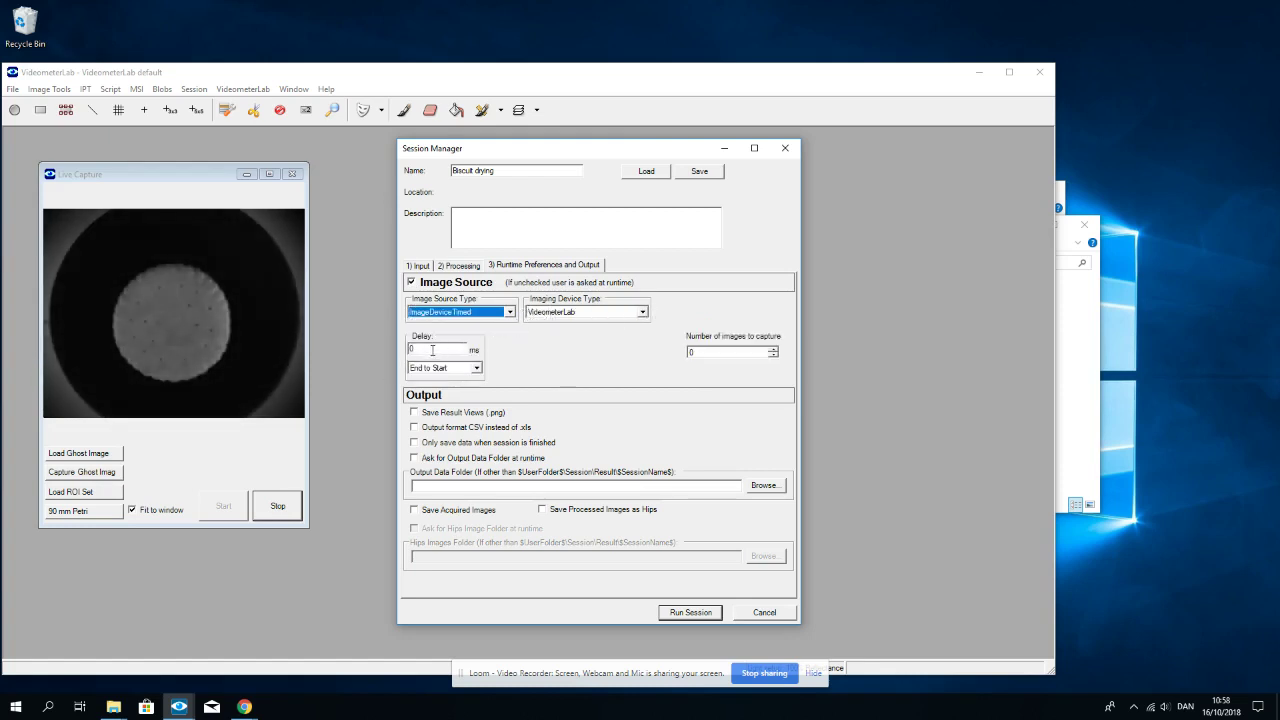
pyautogui.press('Tab')
pyautogui.press('BackSpace')
pyautogui.write('3')
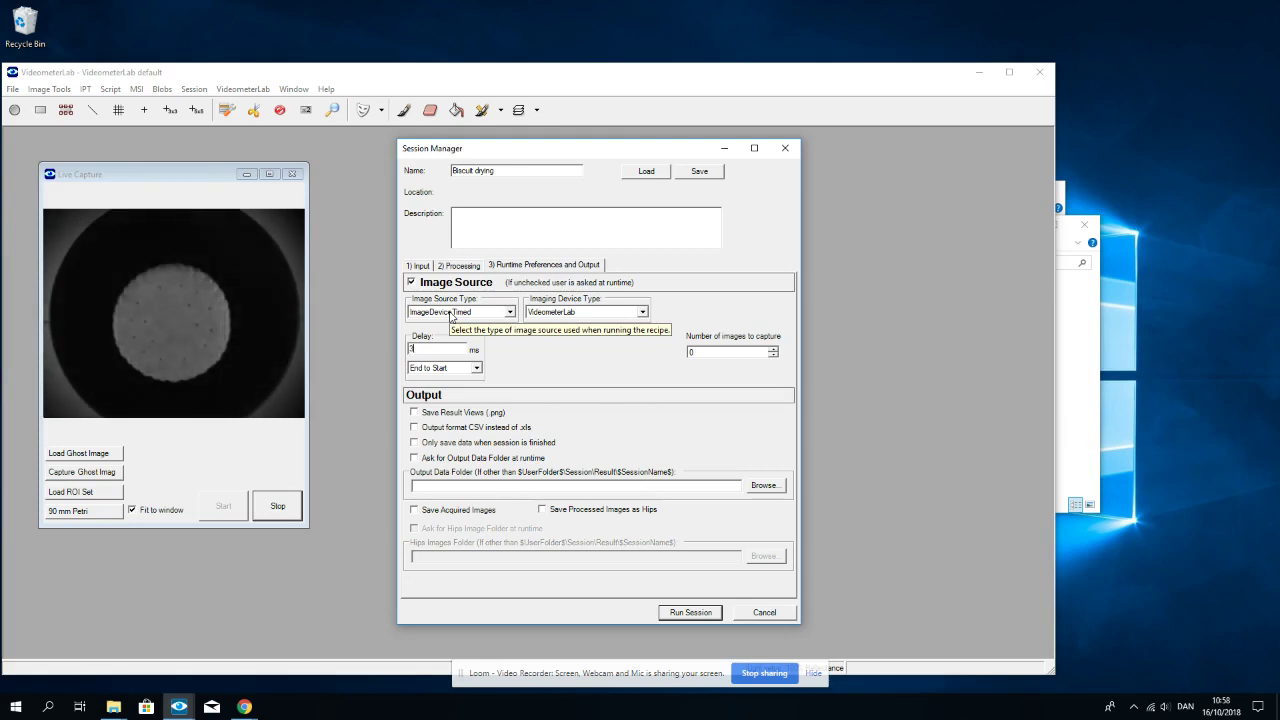
pyautogui.write('00000')
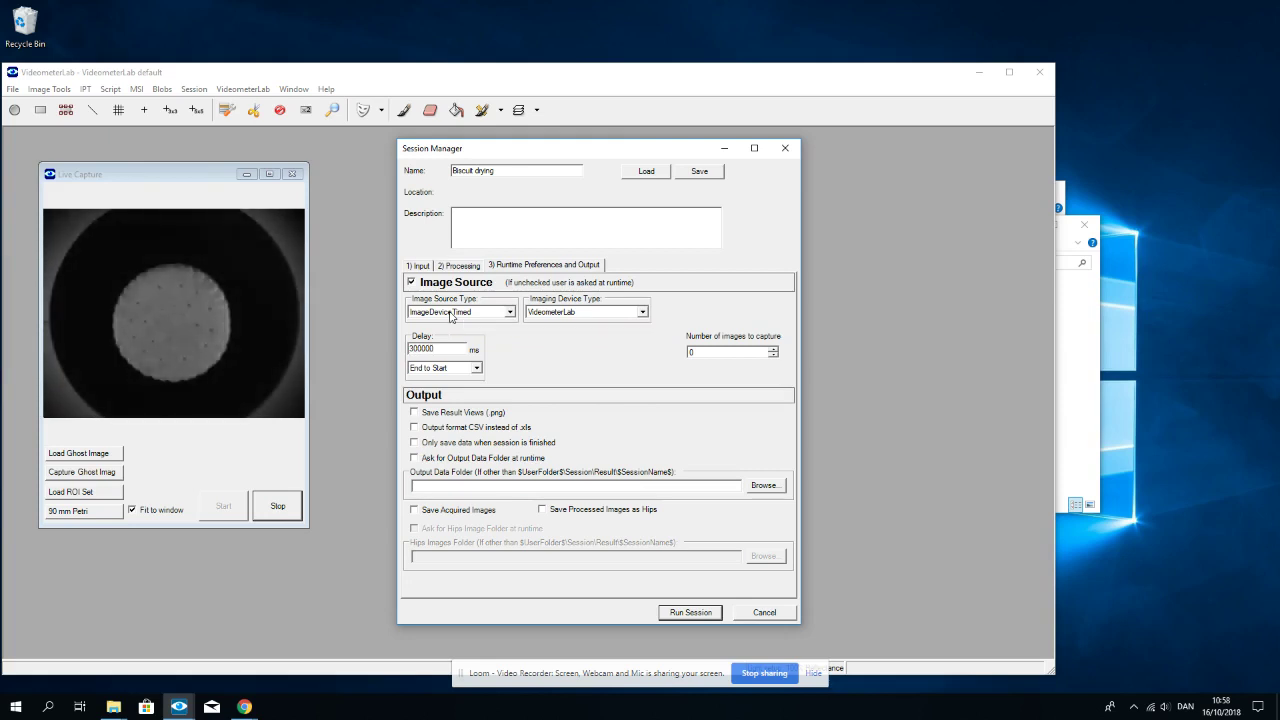
# Choose Start to Start timing, capture 24 images, and enable Save Acquired Images
pyautogui.click(477, 369)
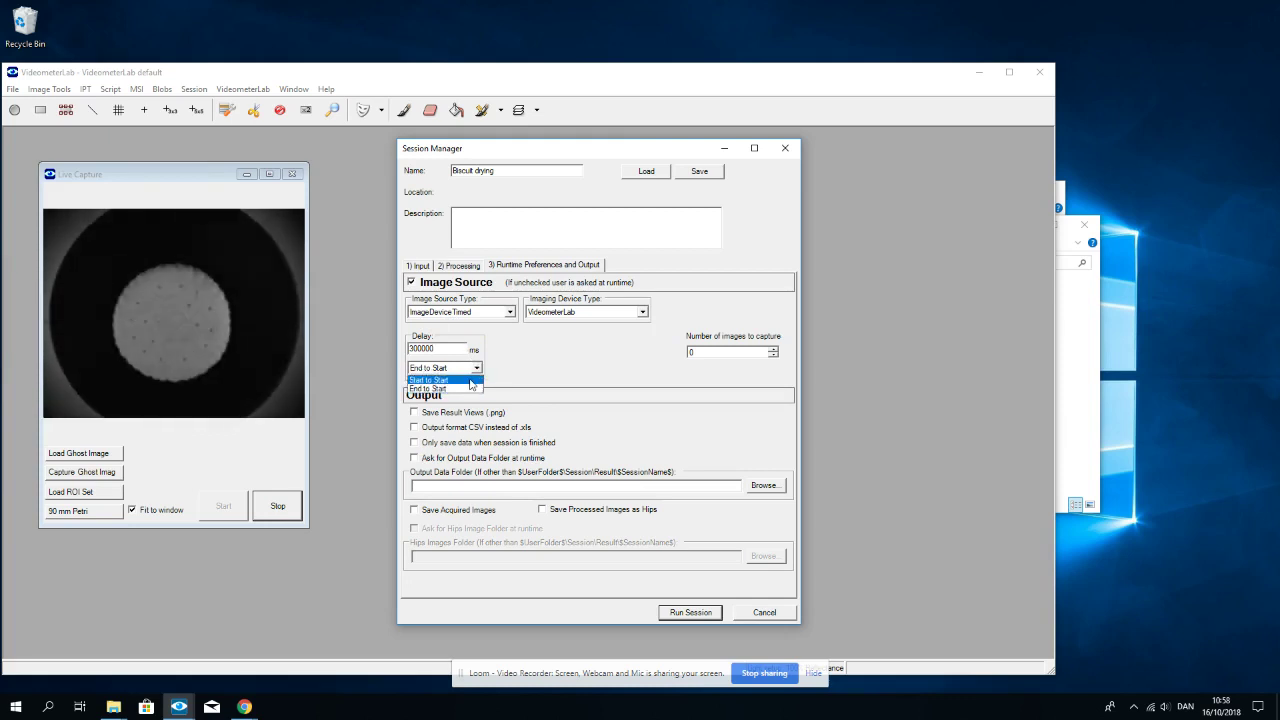
pyautogui.click(465, 380)
pyautogui.click(732, 352)
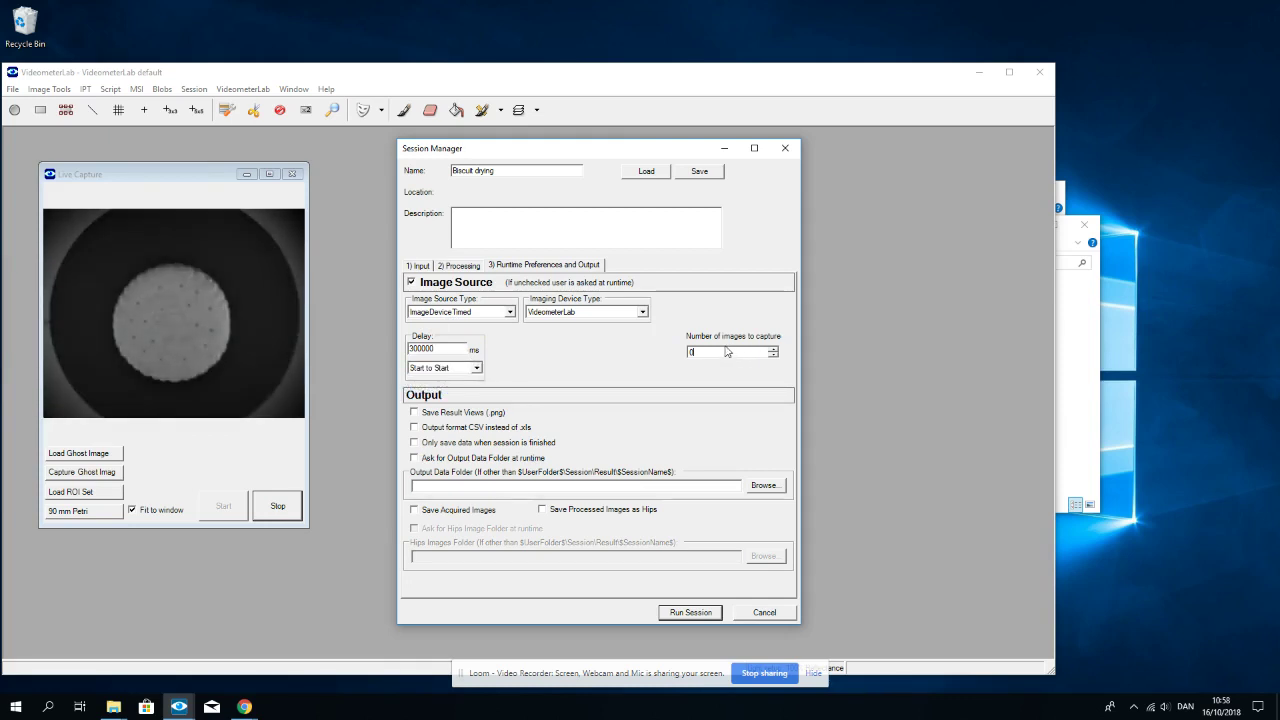
pyautogui.write('24')
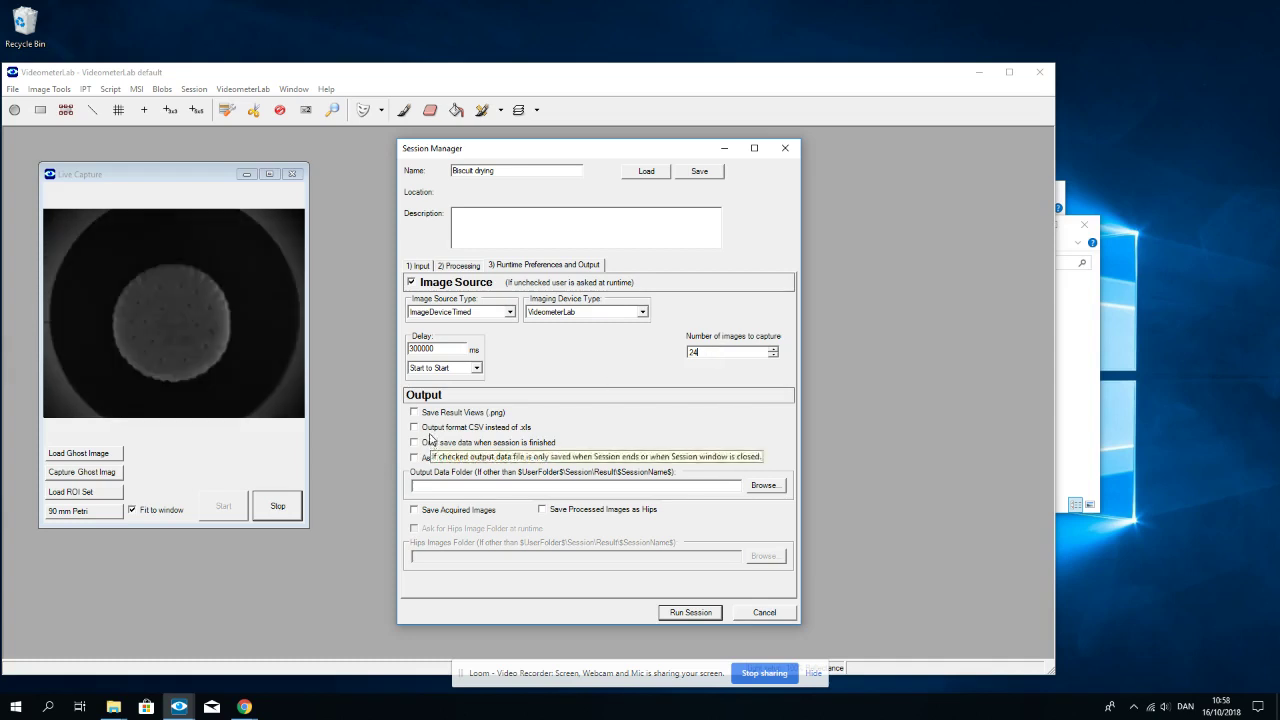
pyautogui.click(414, 511)
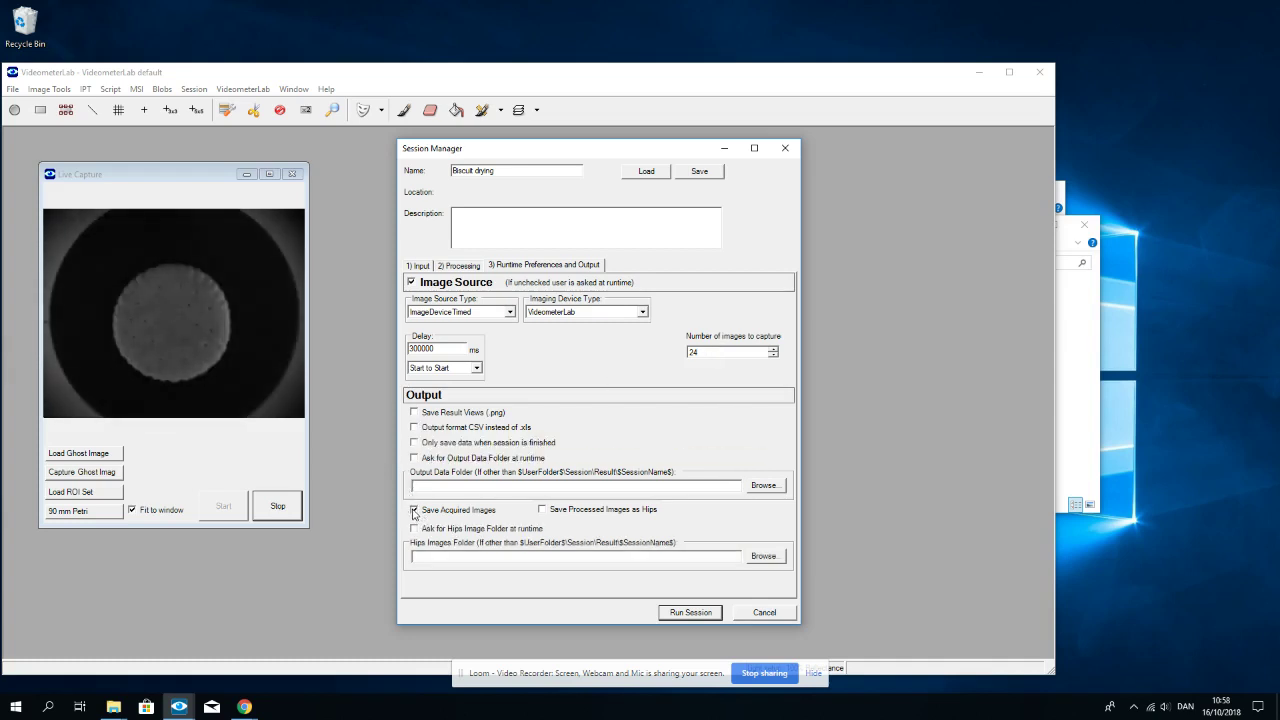
# Run the session, saving the recipe as Biscuit drying.srcp to open Biscuit drying 0001
pyautogui.click(691, 613)
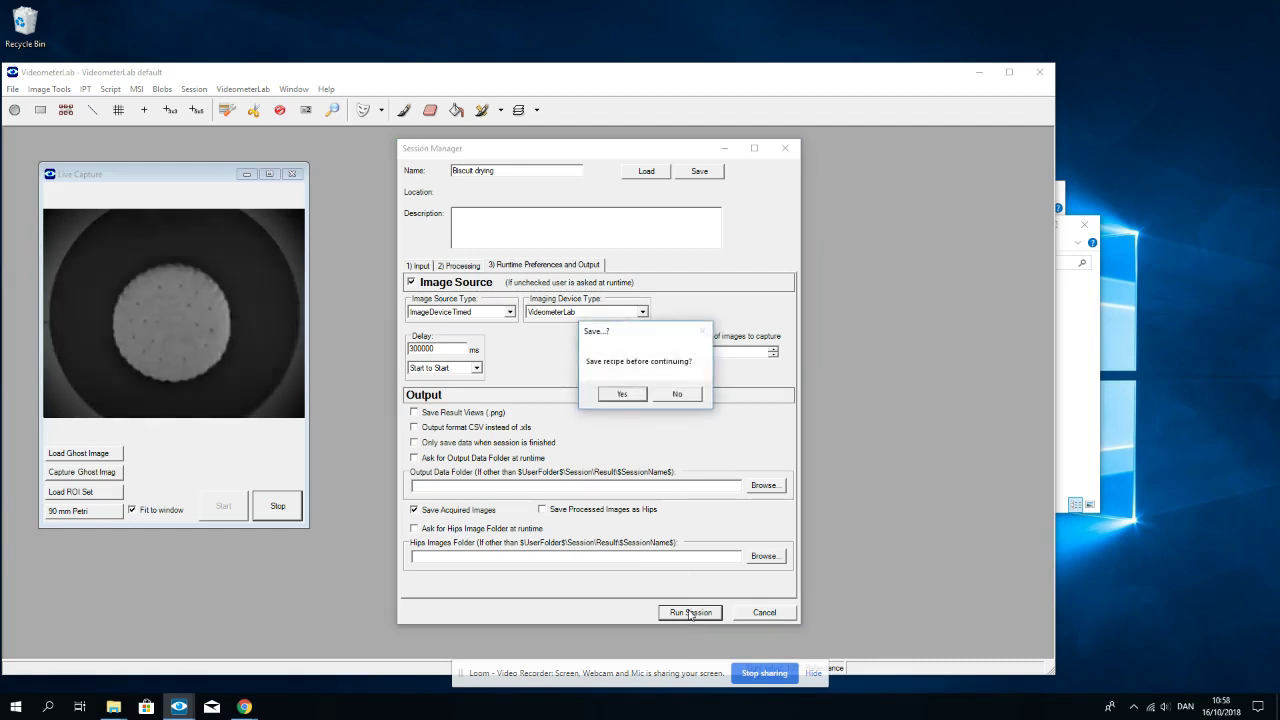
pyautogui.click(622, 394)
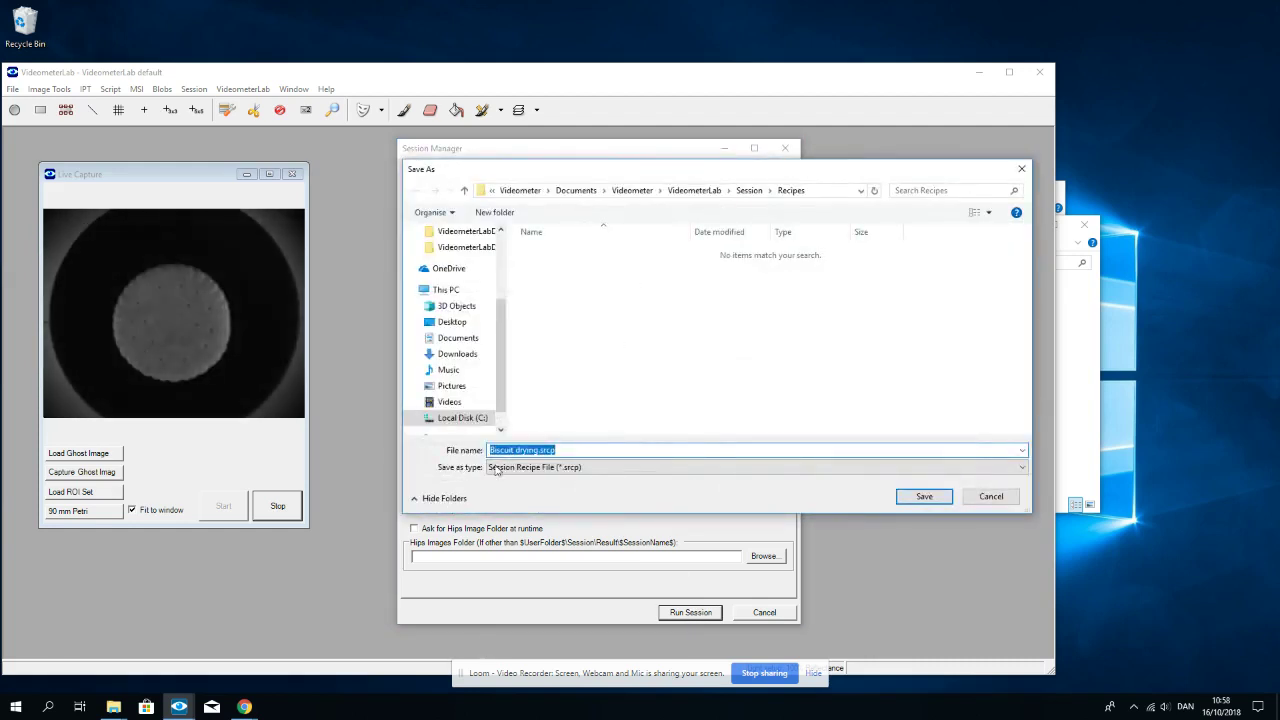
pyautogui.click(924, 497)
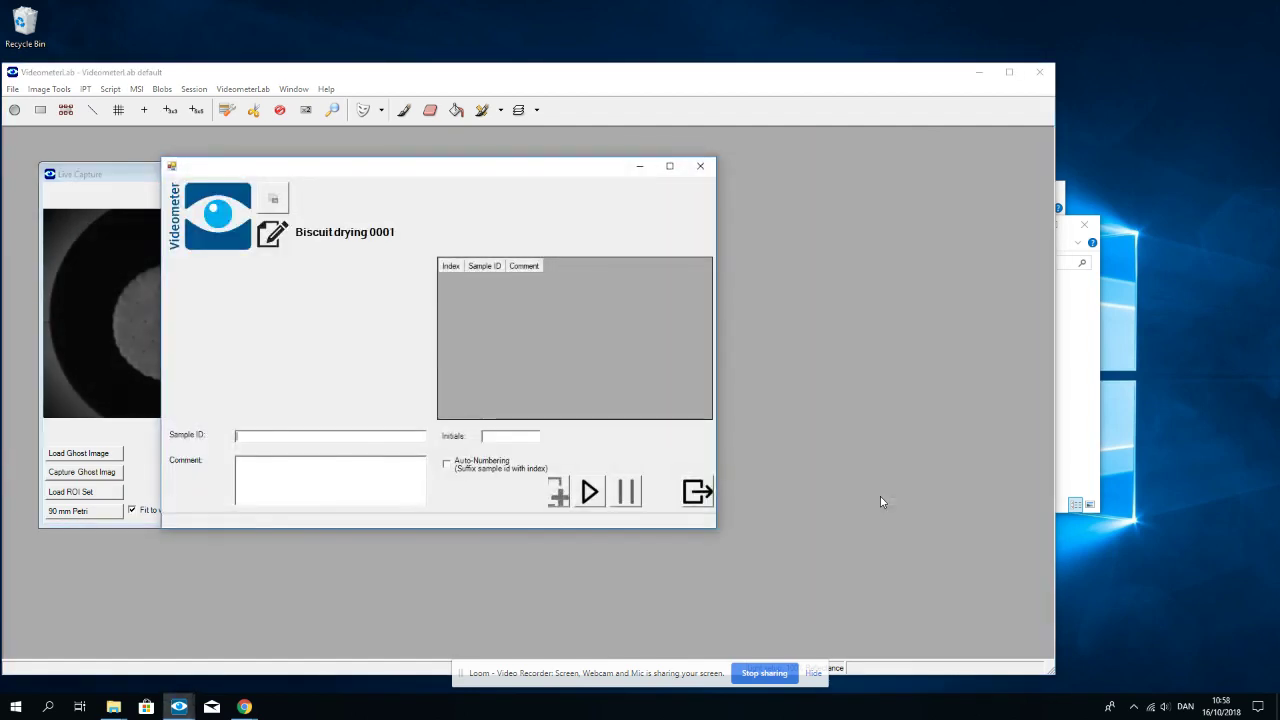
# Maximize the session window, enter the initials, enable Auto-Numbering, and start capturing biscuit 1
pyautogui.click(668, 167)
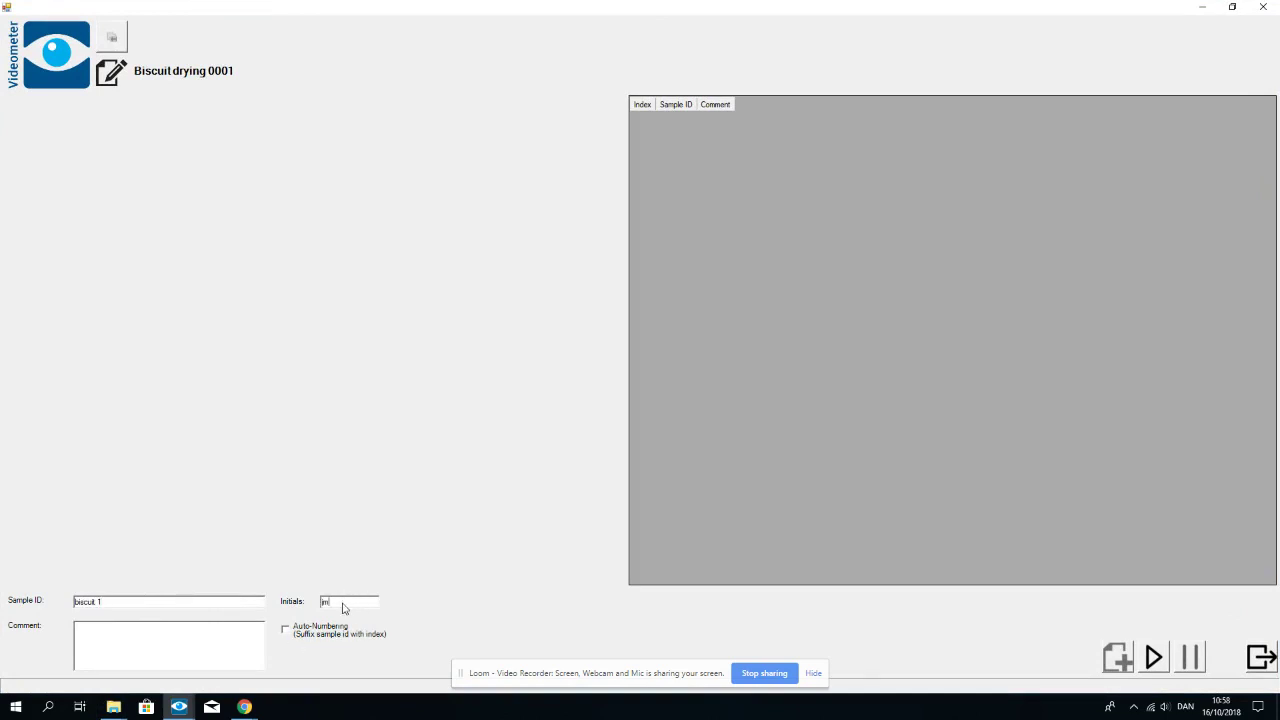
pyautogui.write('c')
pyautogui.click(285, 629)
pyautogui.click(1153, 658)
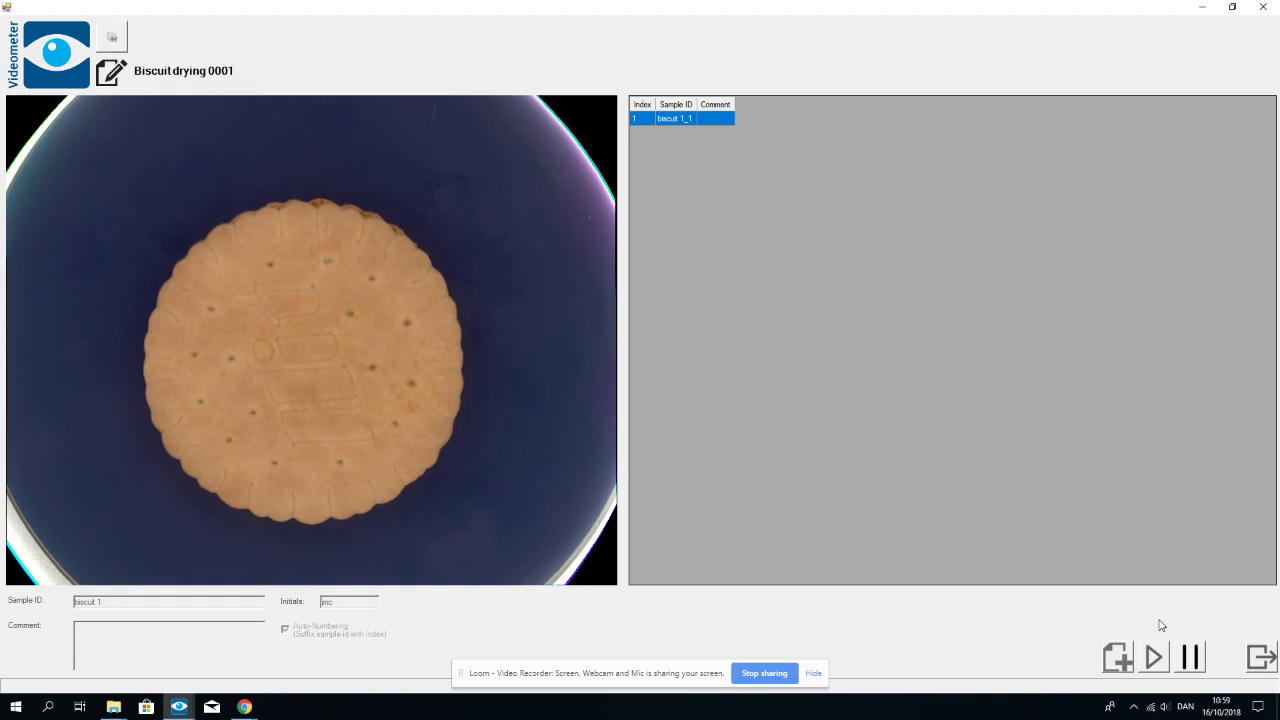
# Pause and close the capture session, then open the user folder from Preferences > Folders
pyautogui.click(1185, 665)
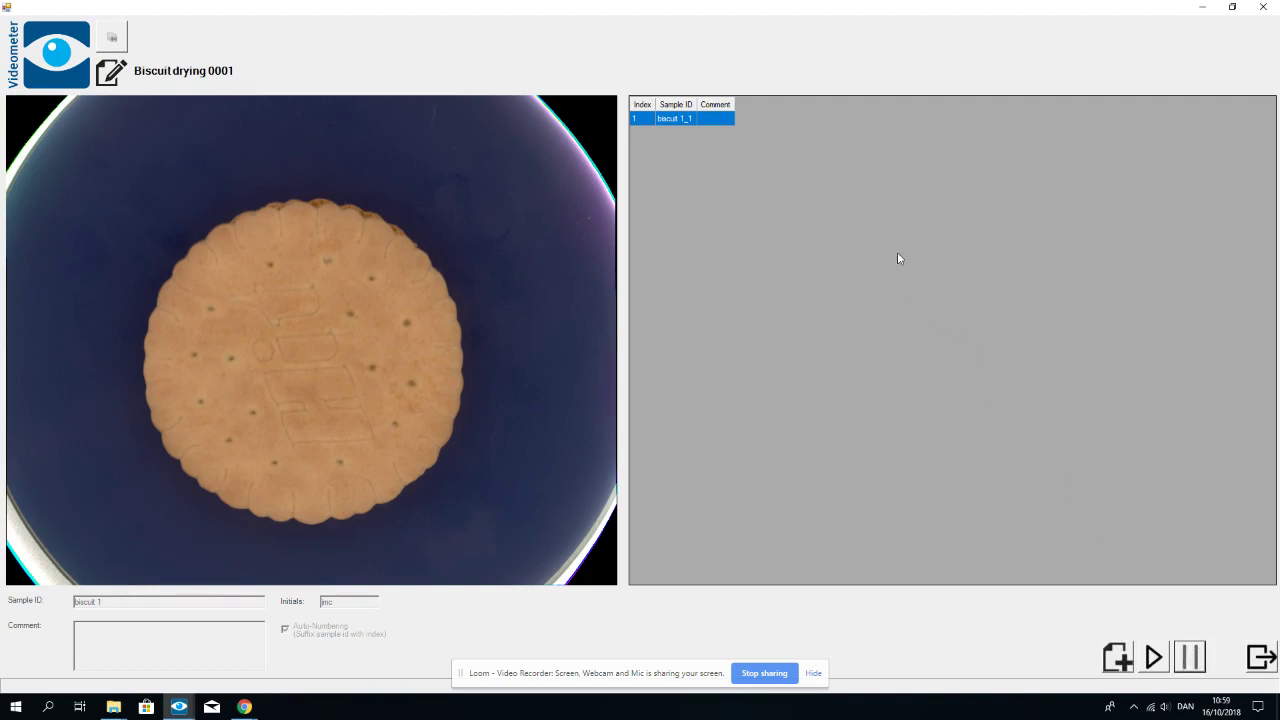
pyautogui.click(1261, 657)
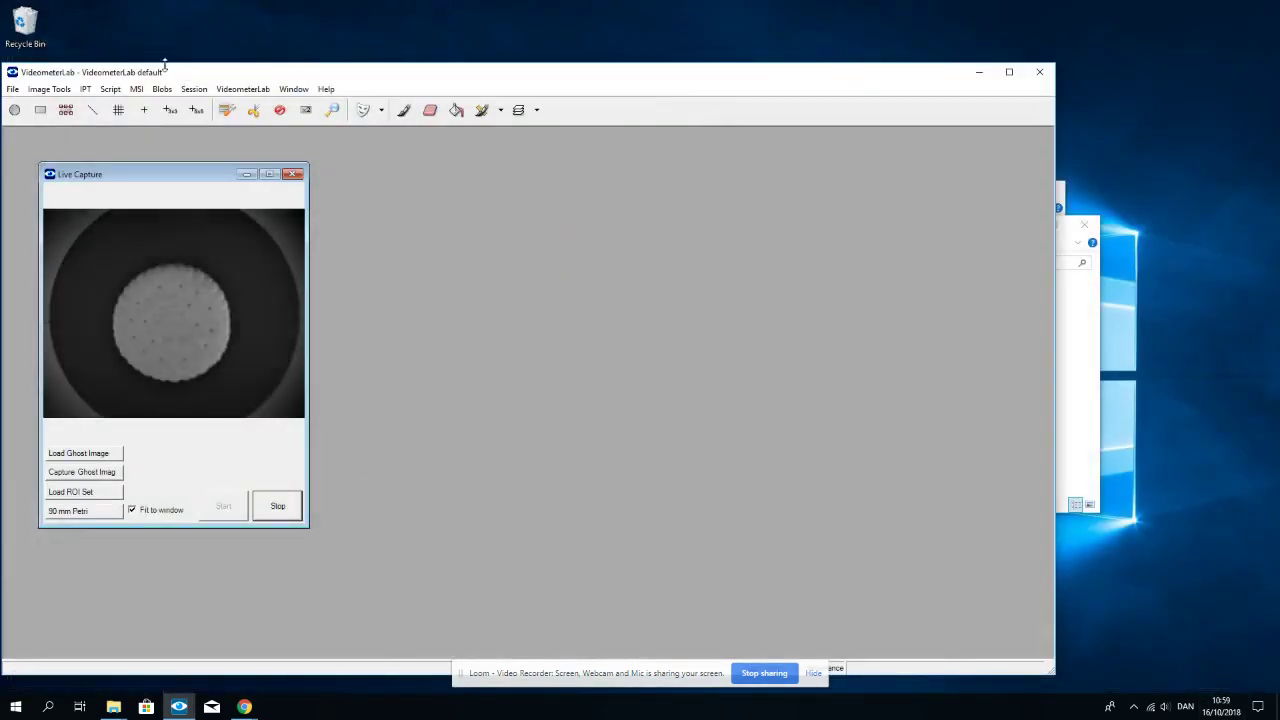
pyautogui.click(12, 89)
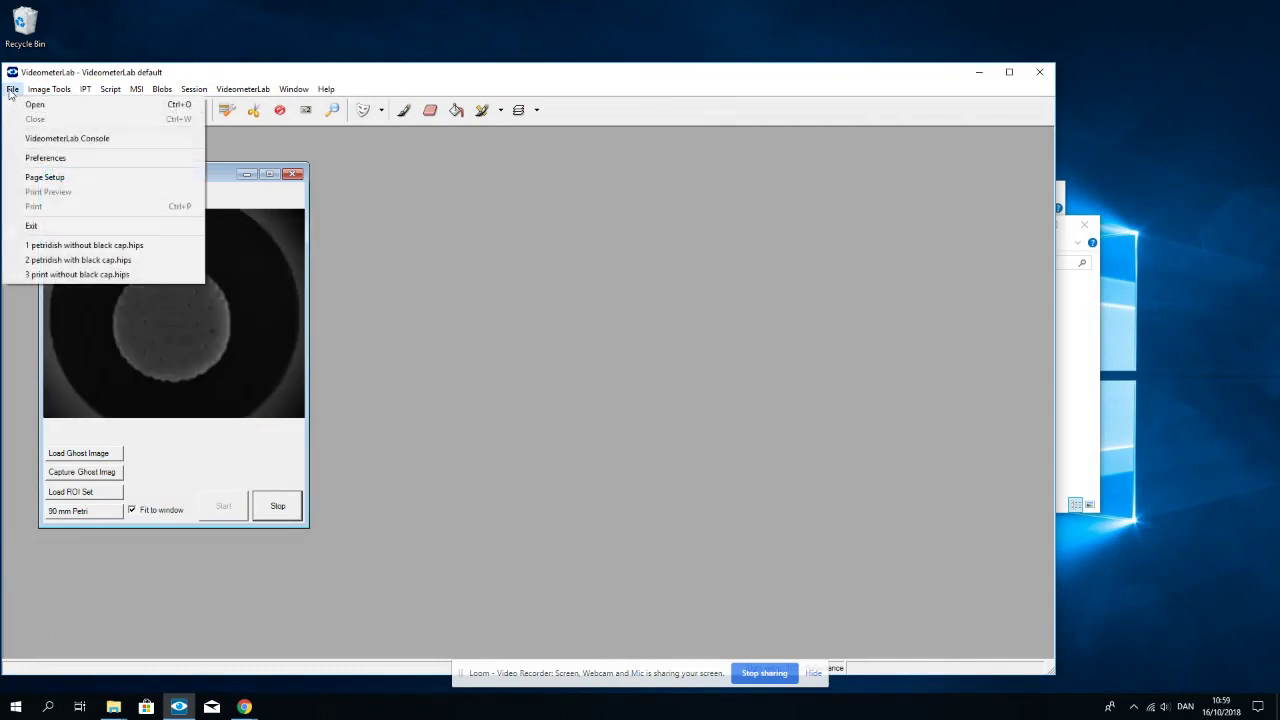
pyautogui.click(37, 160)
pyautogui.click(64, 45)
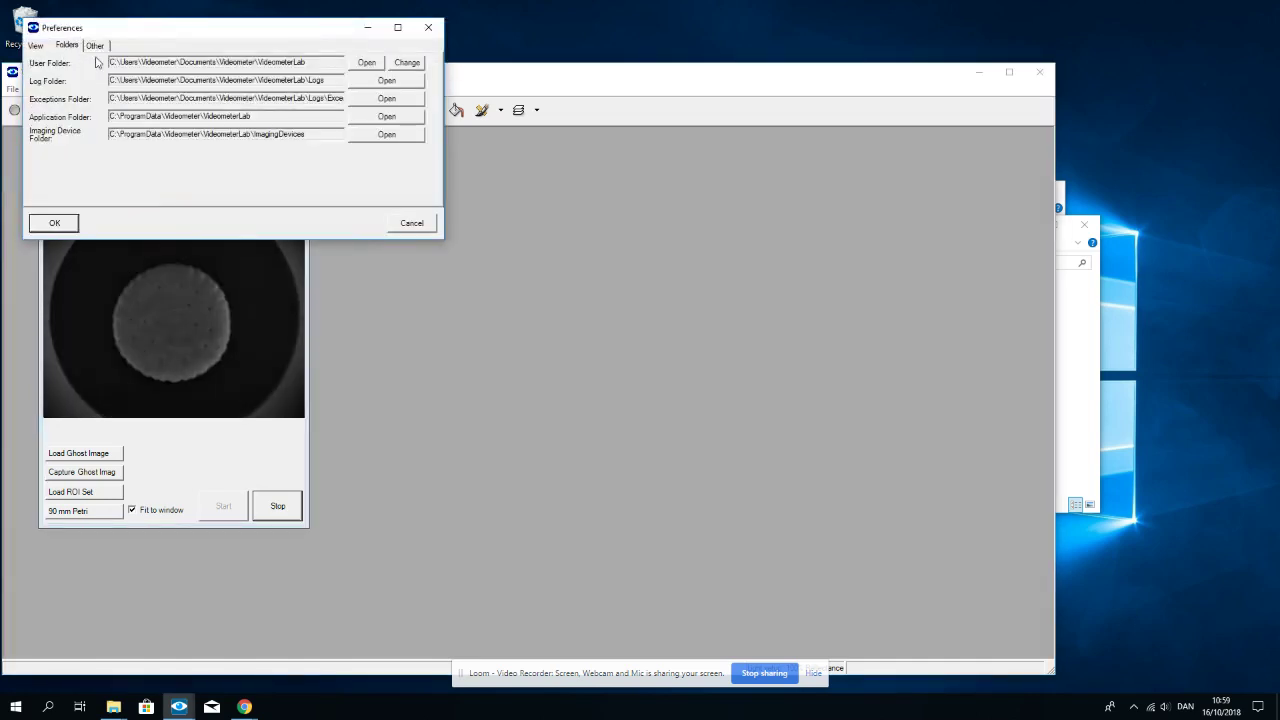
pyautogui.click(366, 62)
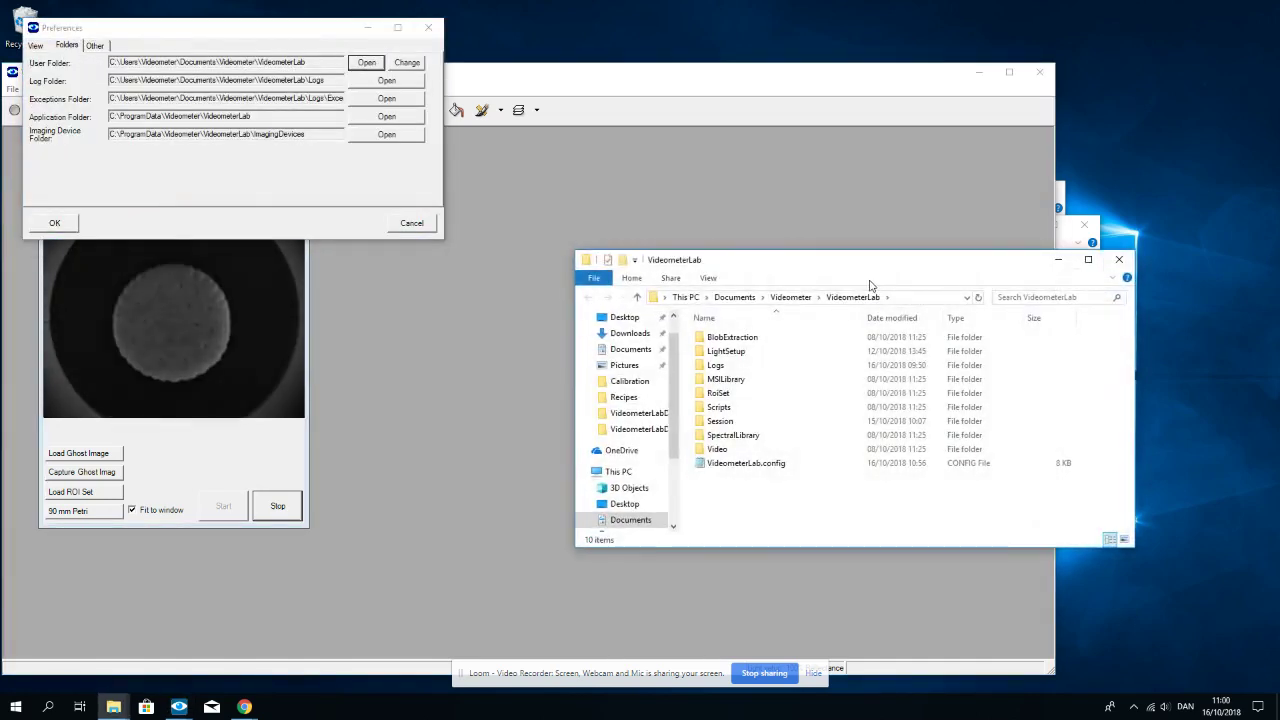
# Navigate Session > Results > Biscuit drying > Biscuit drying 0001 to see the xlsx and hips files
pyautogui.doubleClick(724, 422)
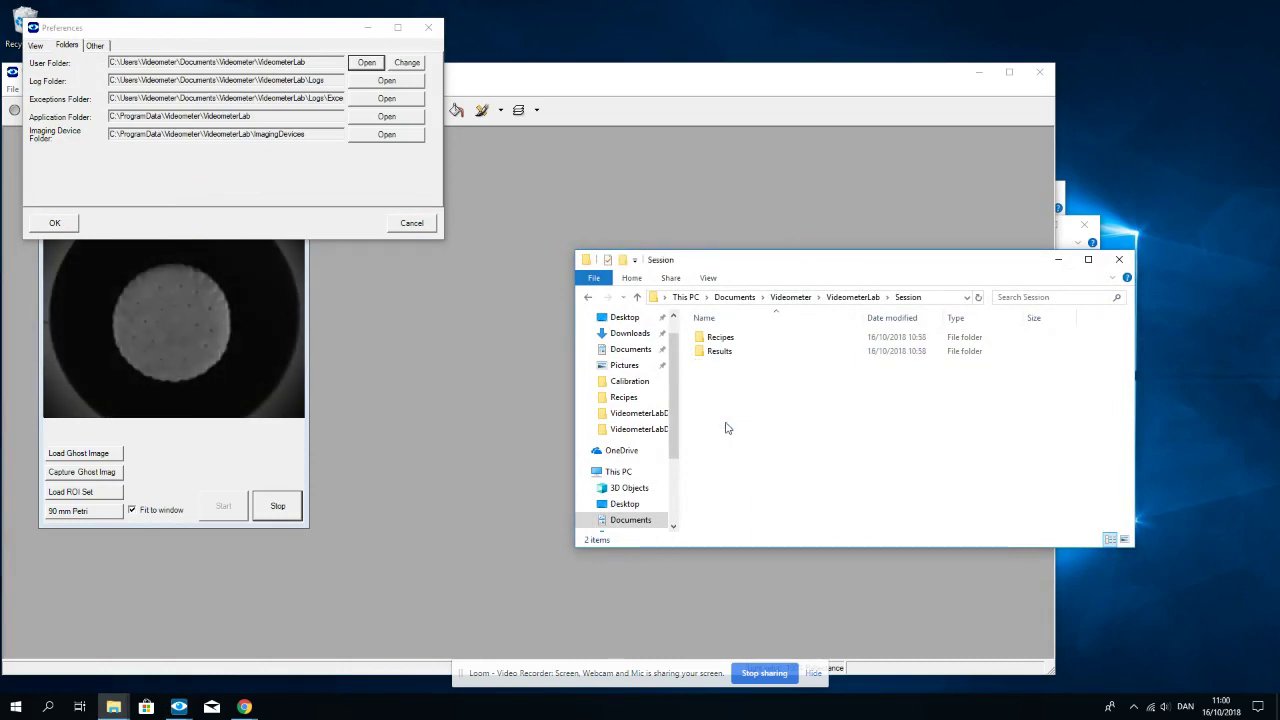
pyautogui.doubleClick(719, 353)
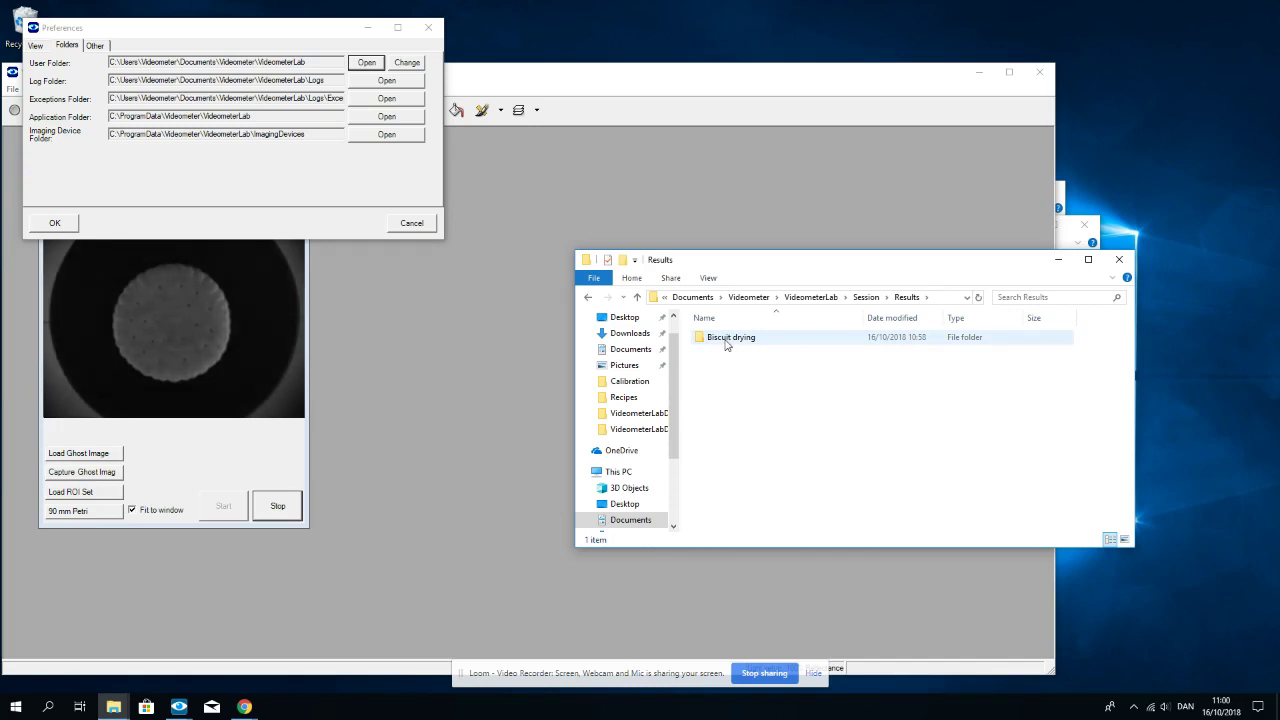
pyautogui.click(726, 344)
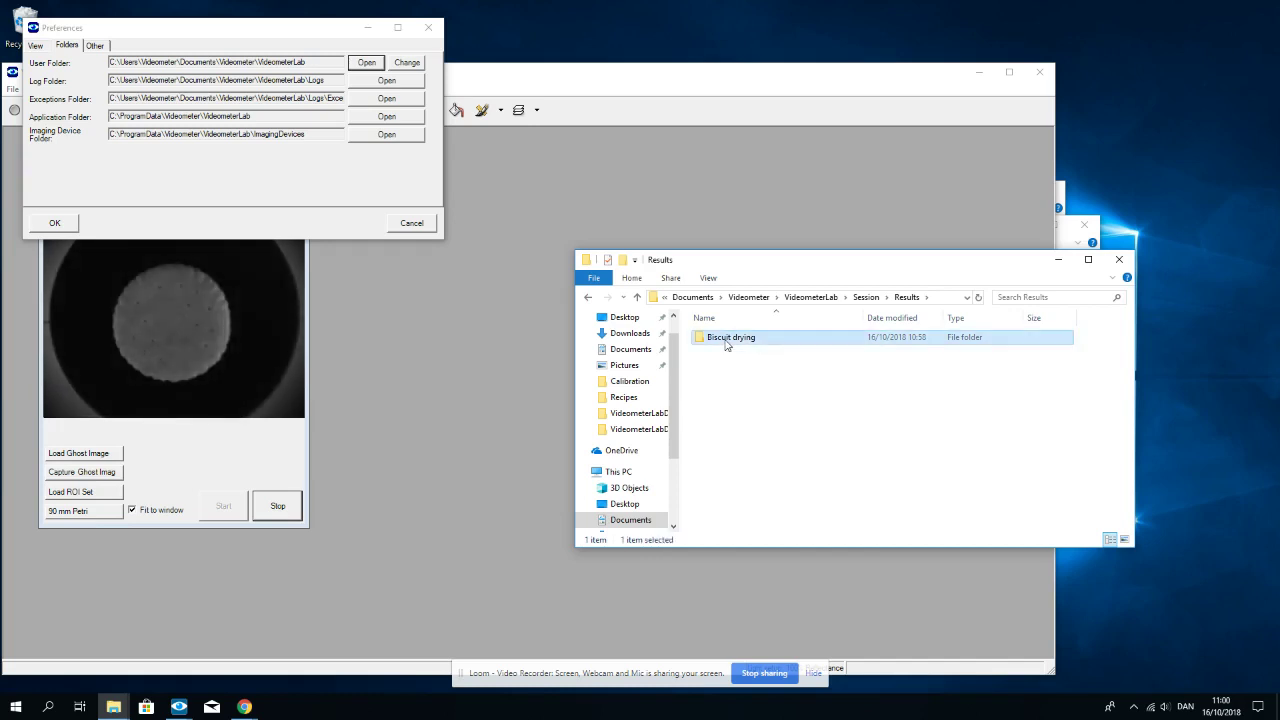
pyautogui.doubleClick(726, 340)
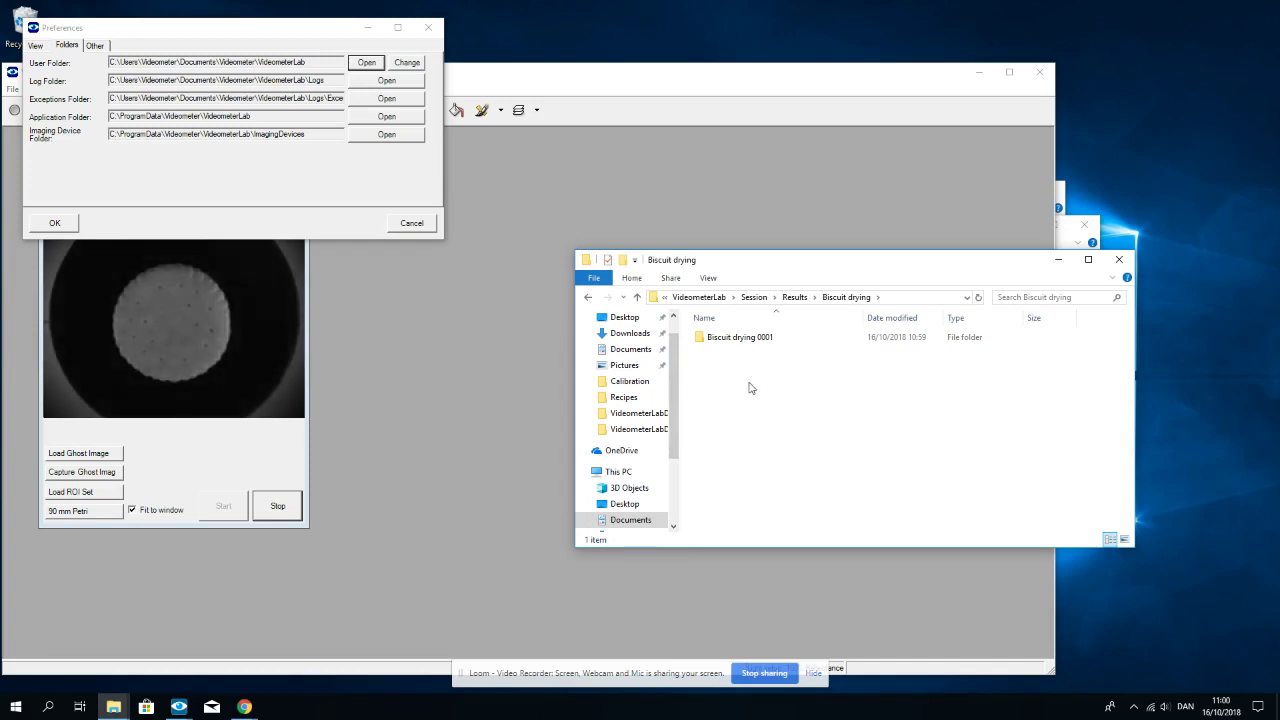
pyautogui.doubleClick(748, 340)
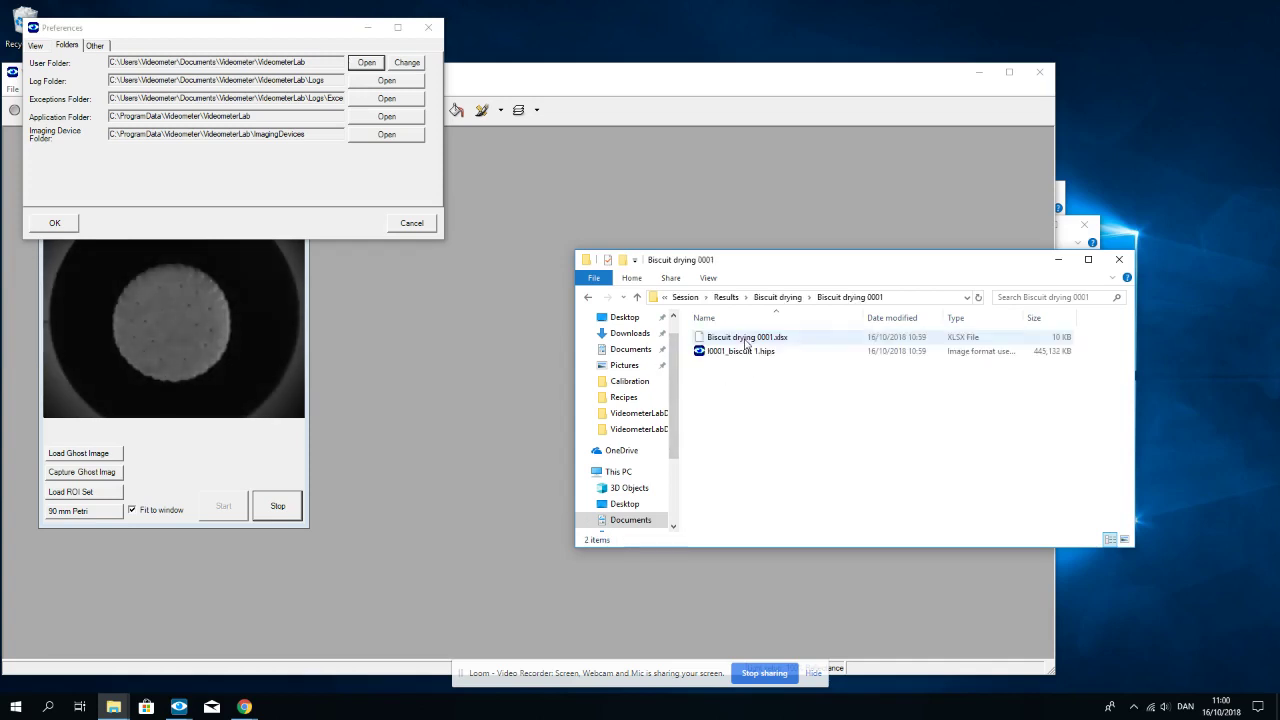